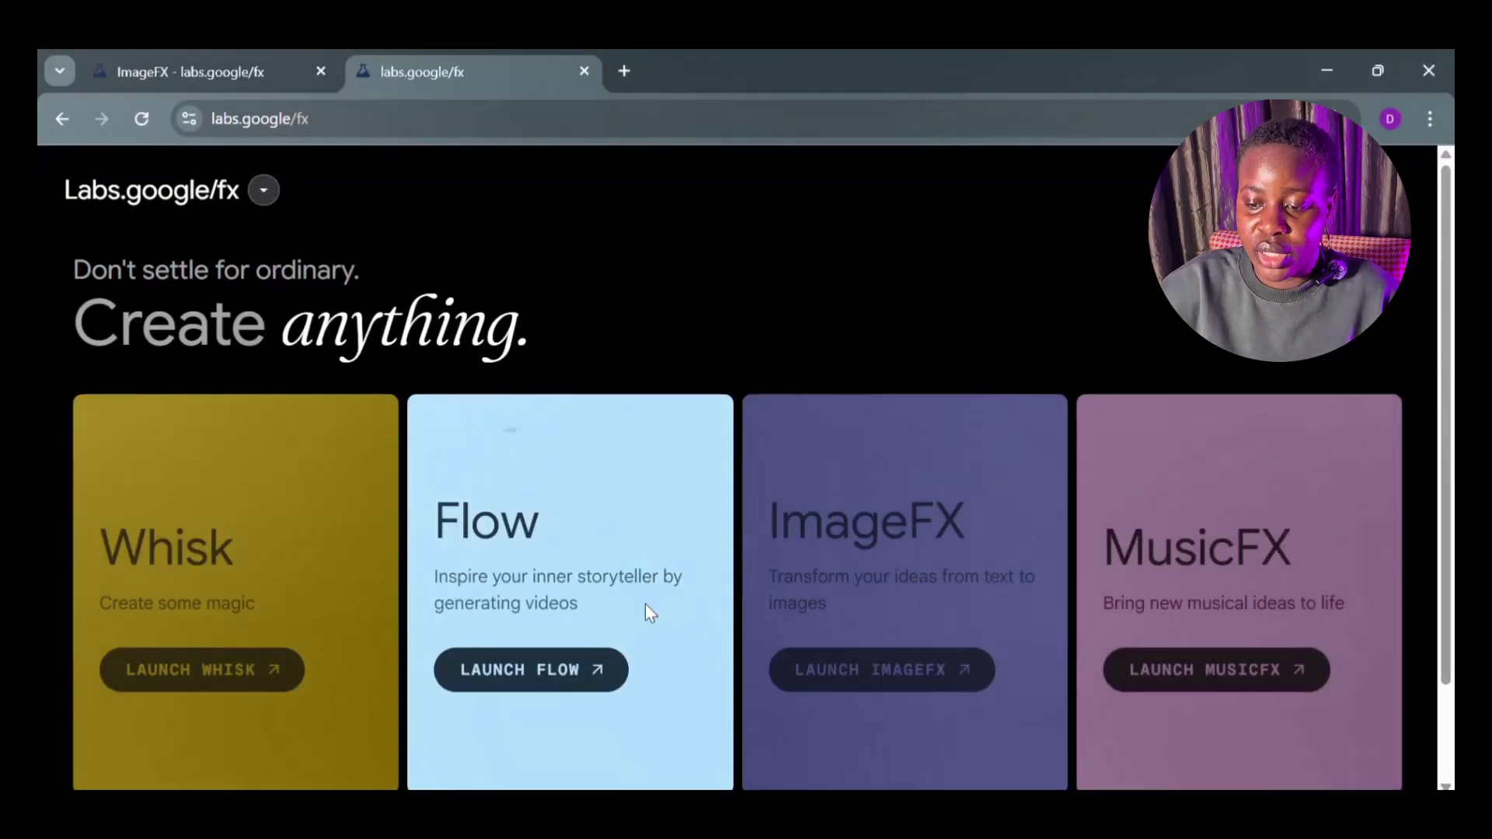
Launch ImageFX from the Google Labs tools page and collapse its image generation settings.
scroll(1127, 698, "down", 2)
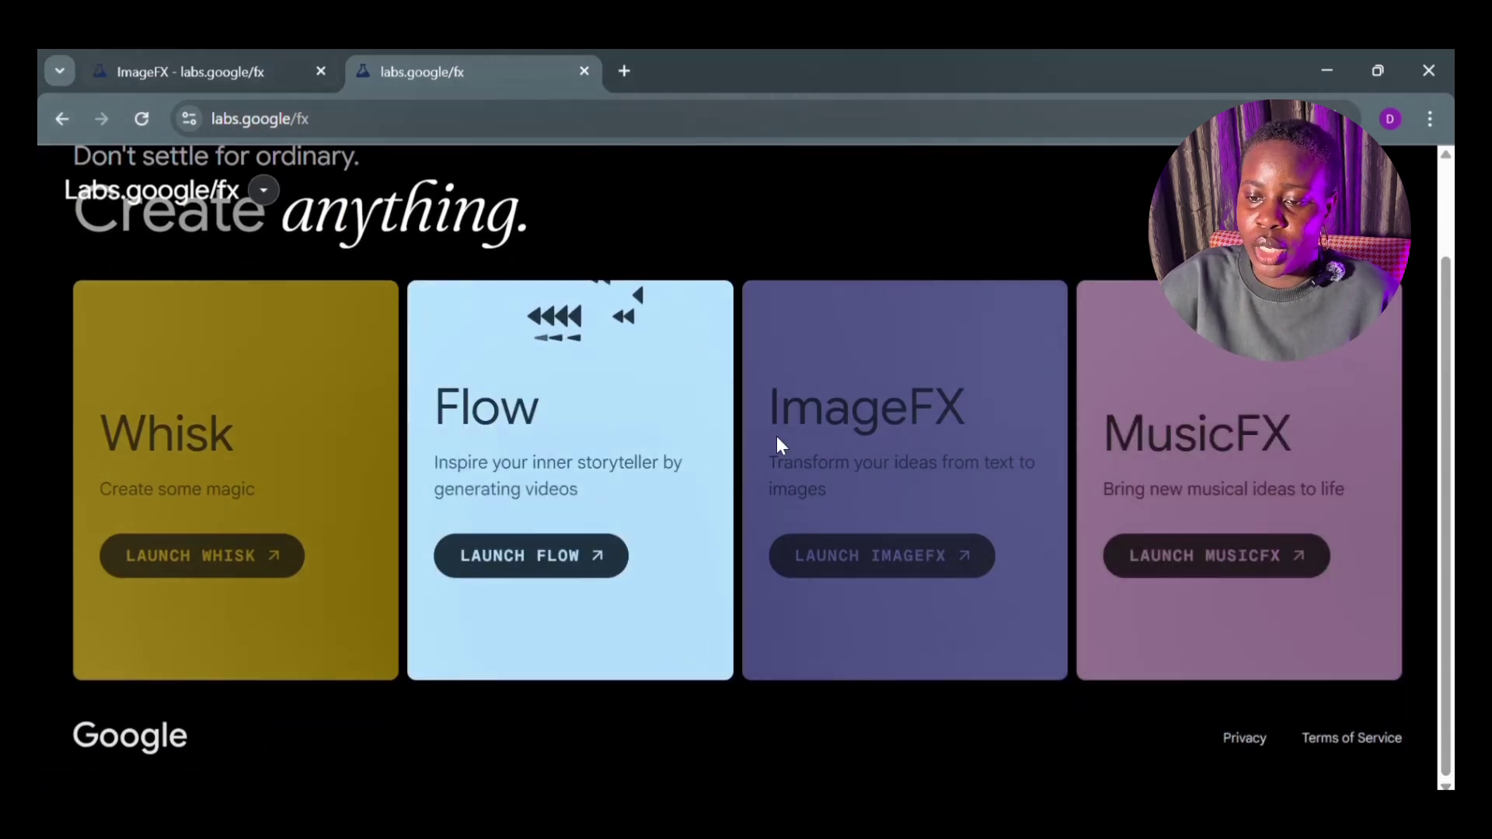
left_click(846, 584)
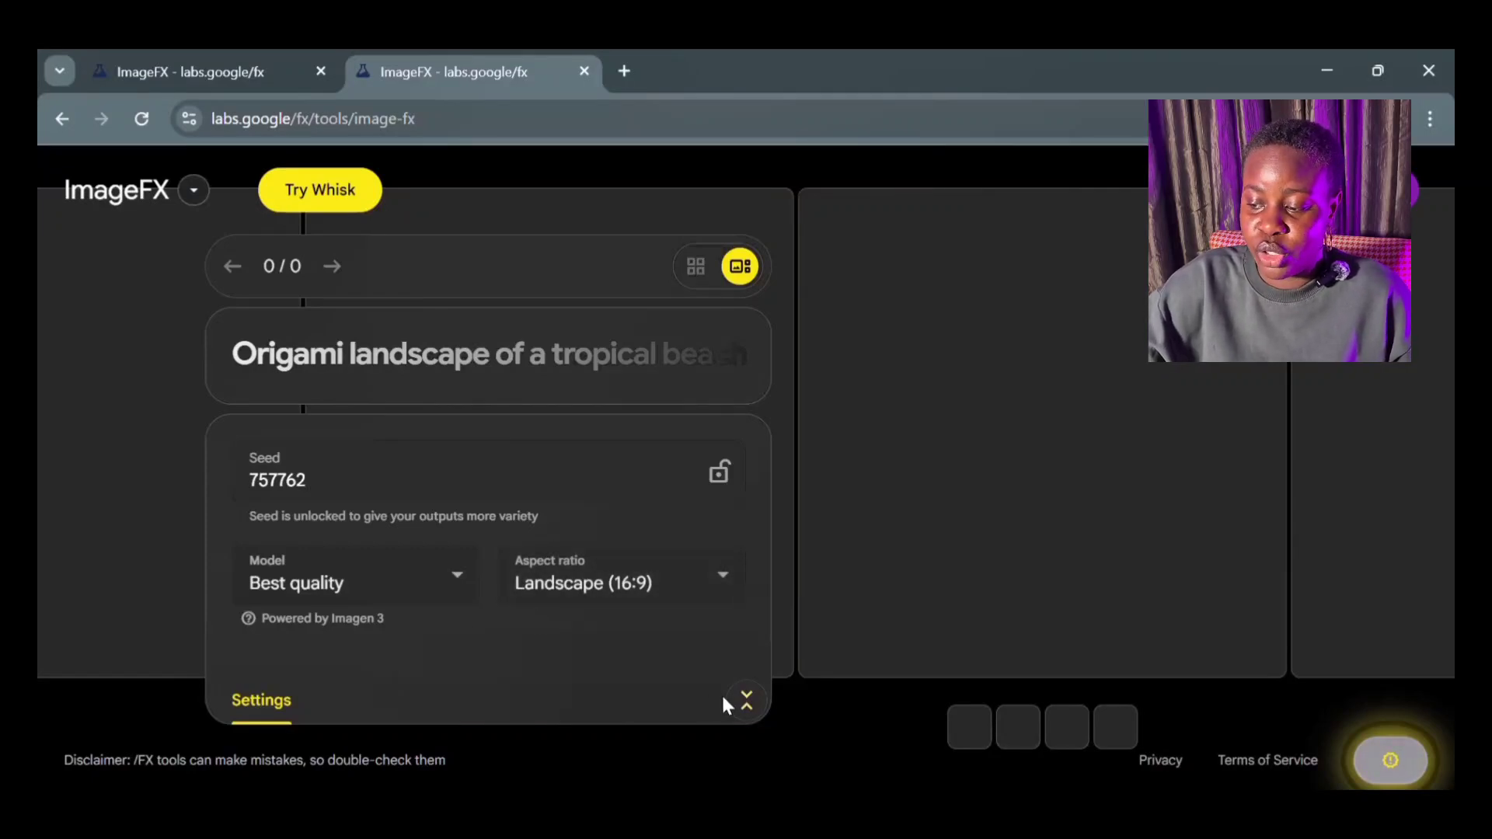
left_click(746, 703)
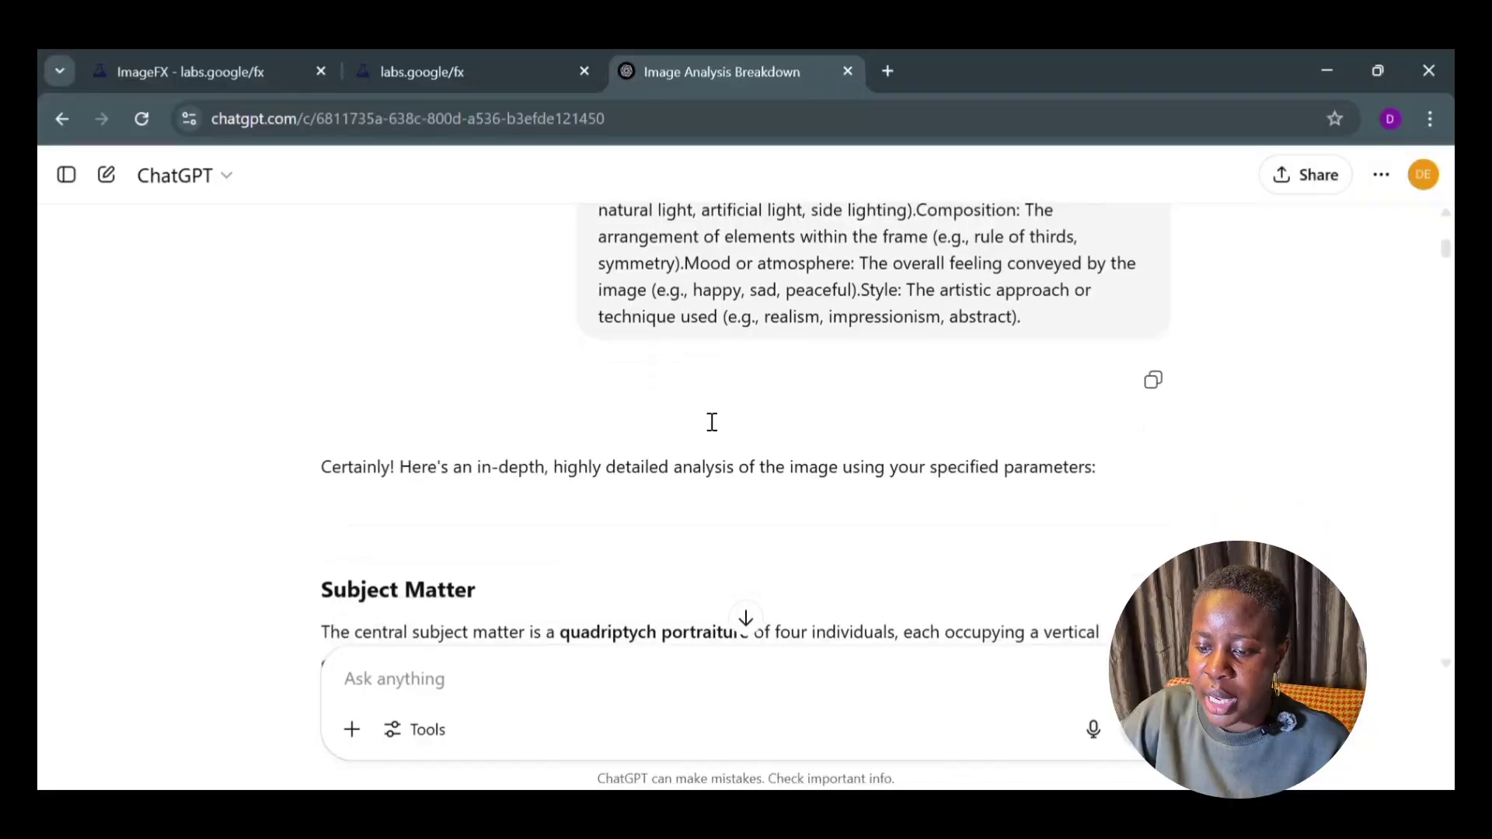
Read through the earlier ChatGPT image analysis, from the subject matter to the style of the first quadrant.
scroll(709, 422, "down", 2)
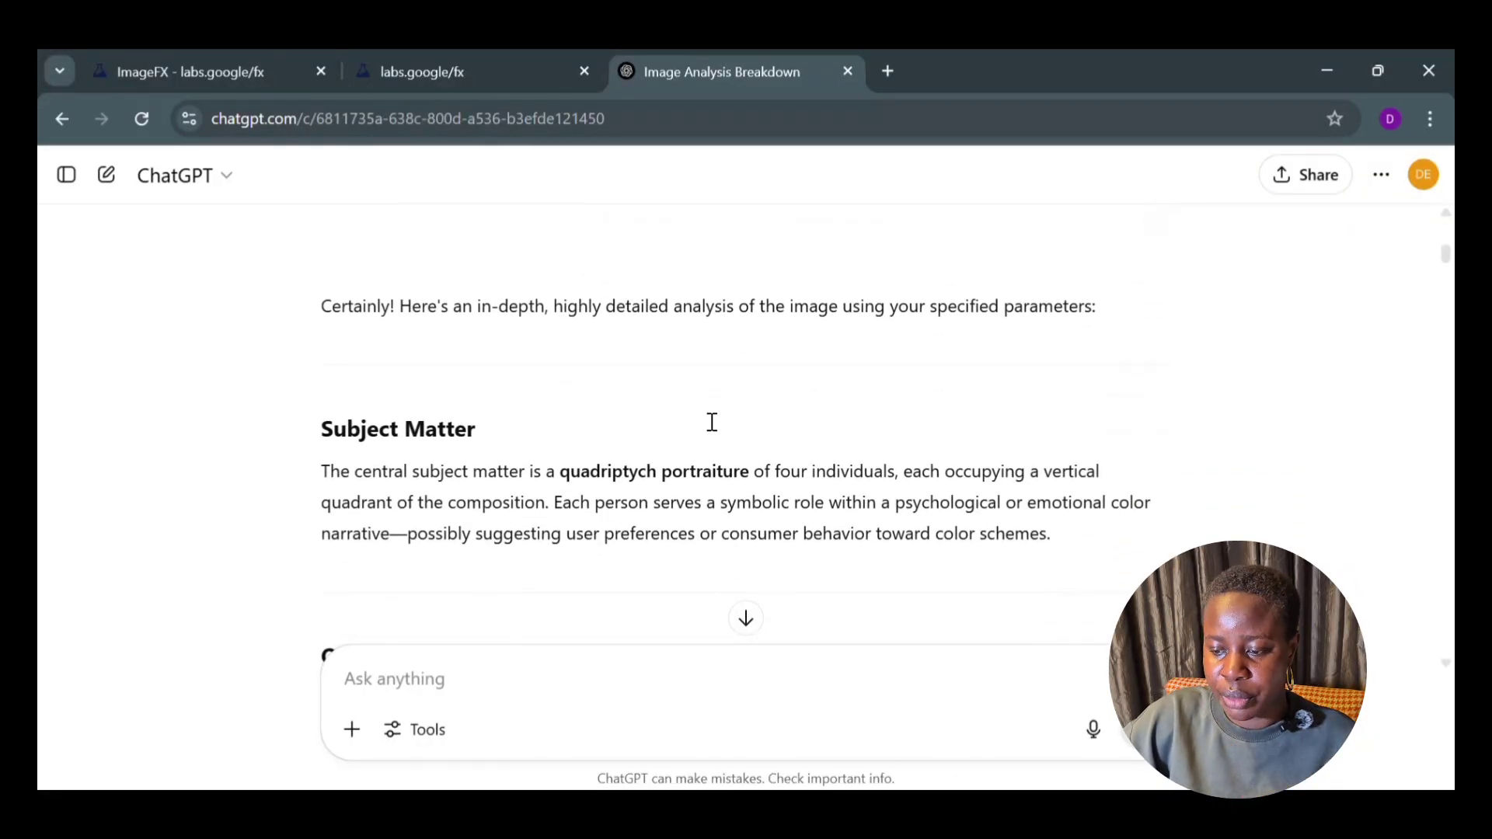
scroll(712, 422, "down", 15)
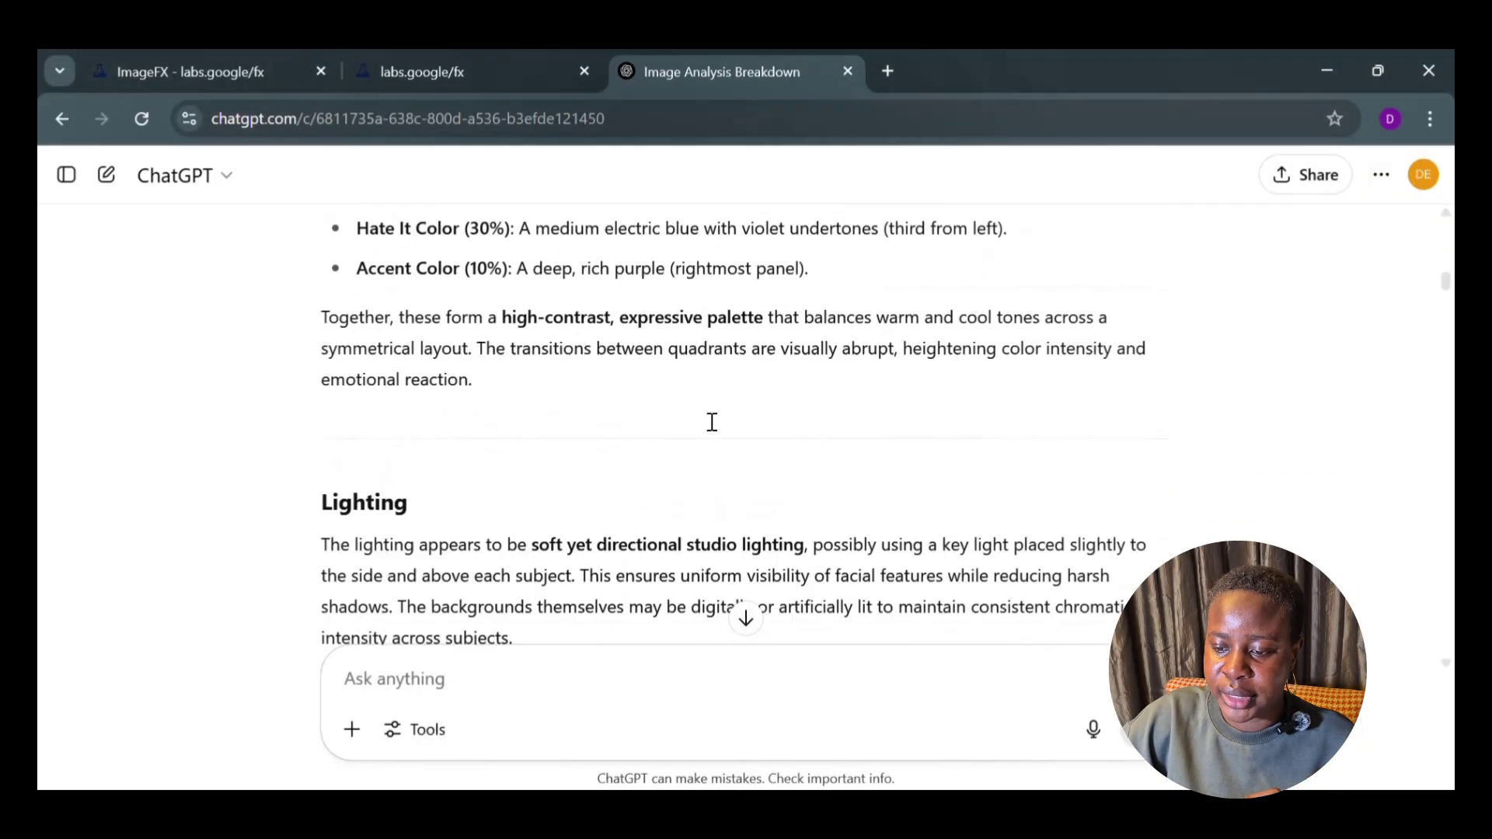
scroll(712, 422, "down", 15)
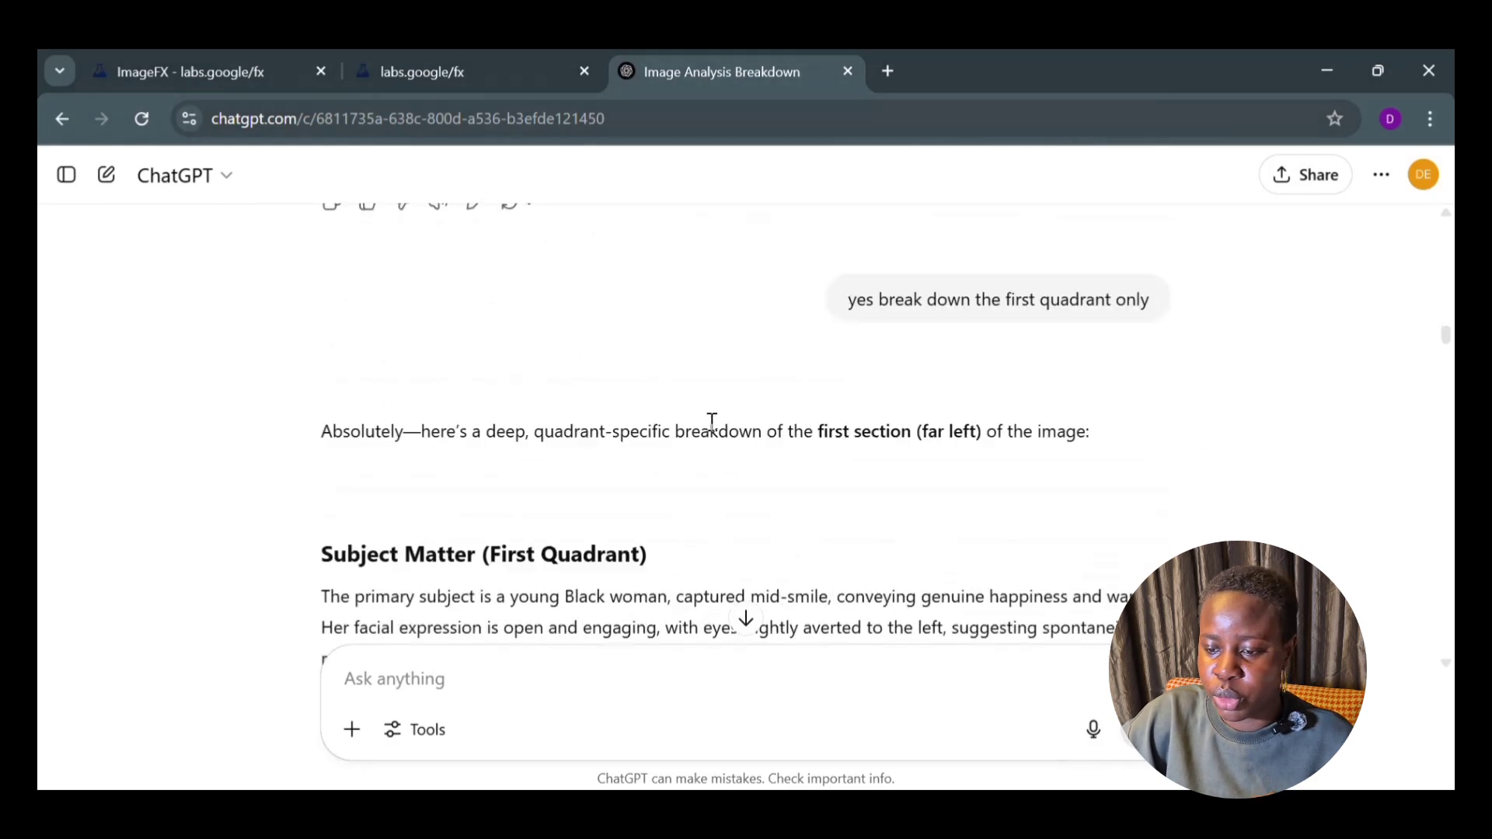
scroll(712, 422, "down", 8)
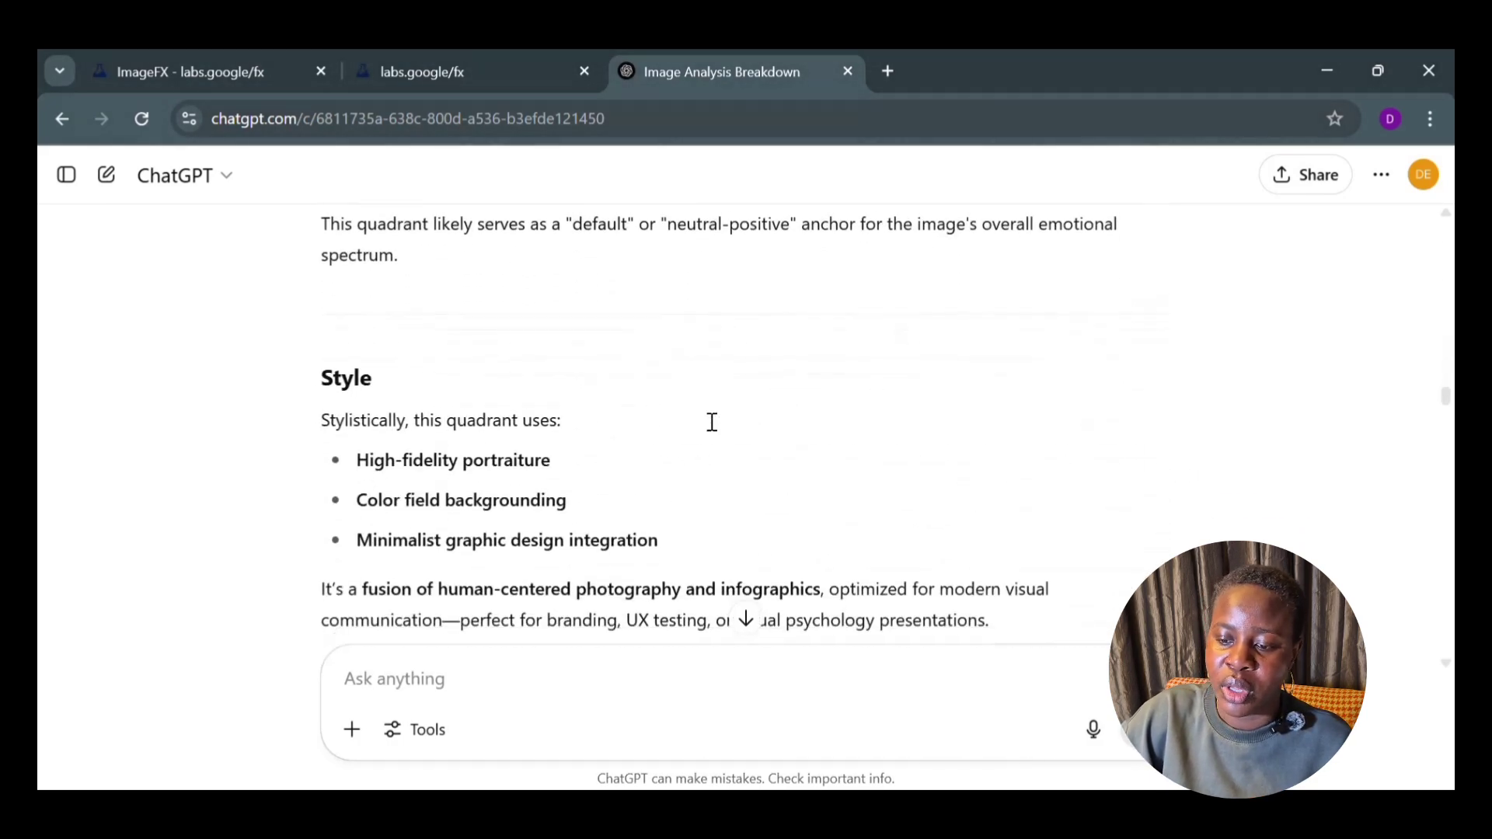
scroll(712, 422, "down", 2)
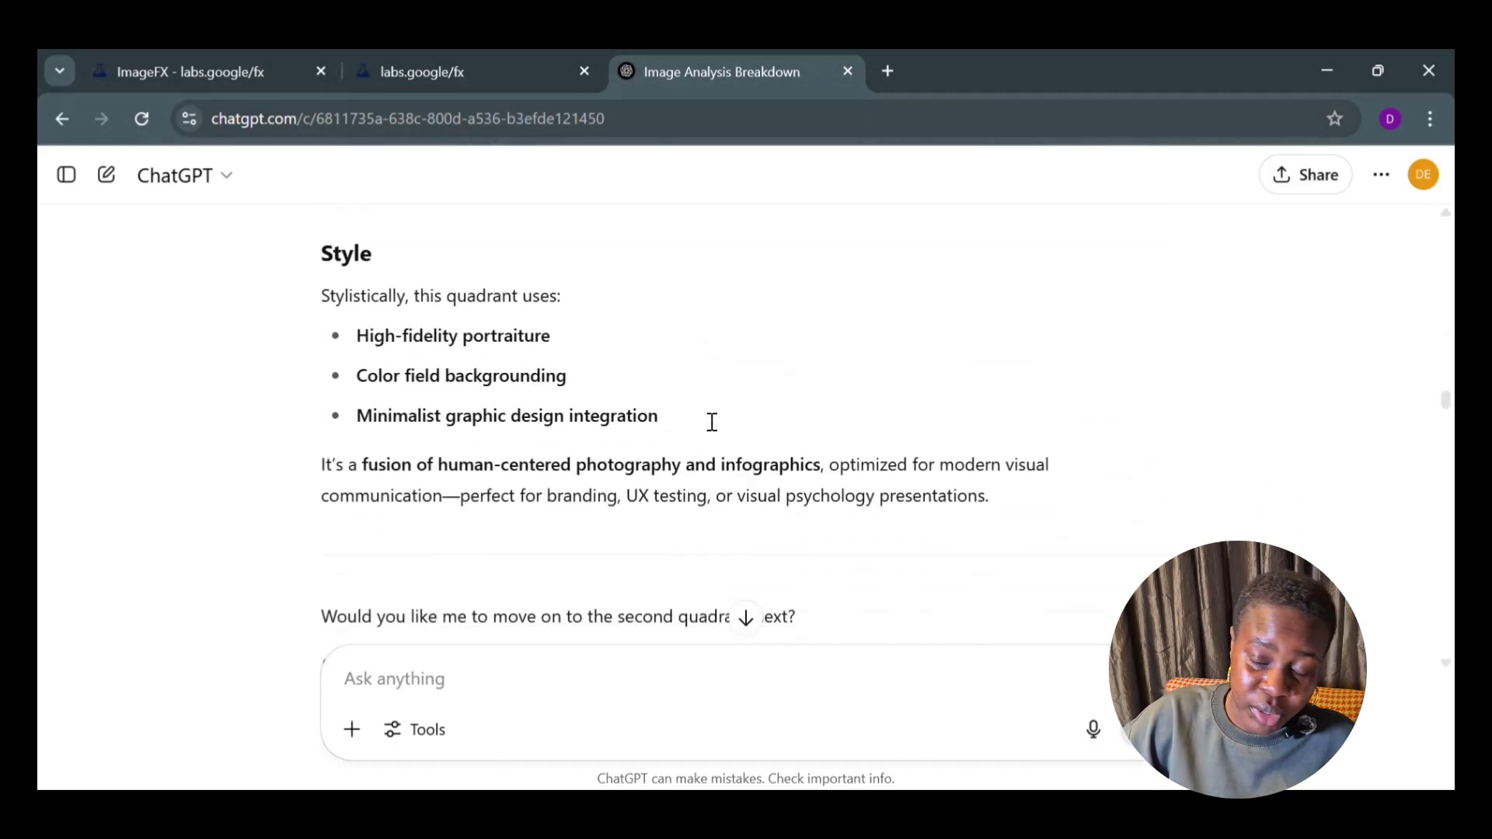
scroll(712, 422, "down", 1)
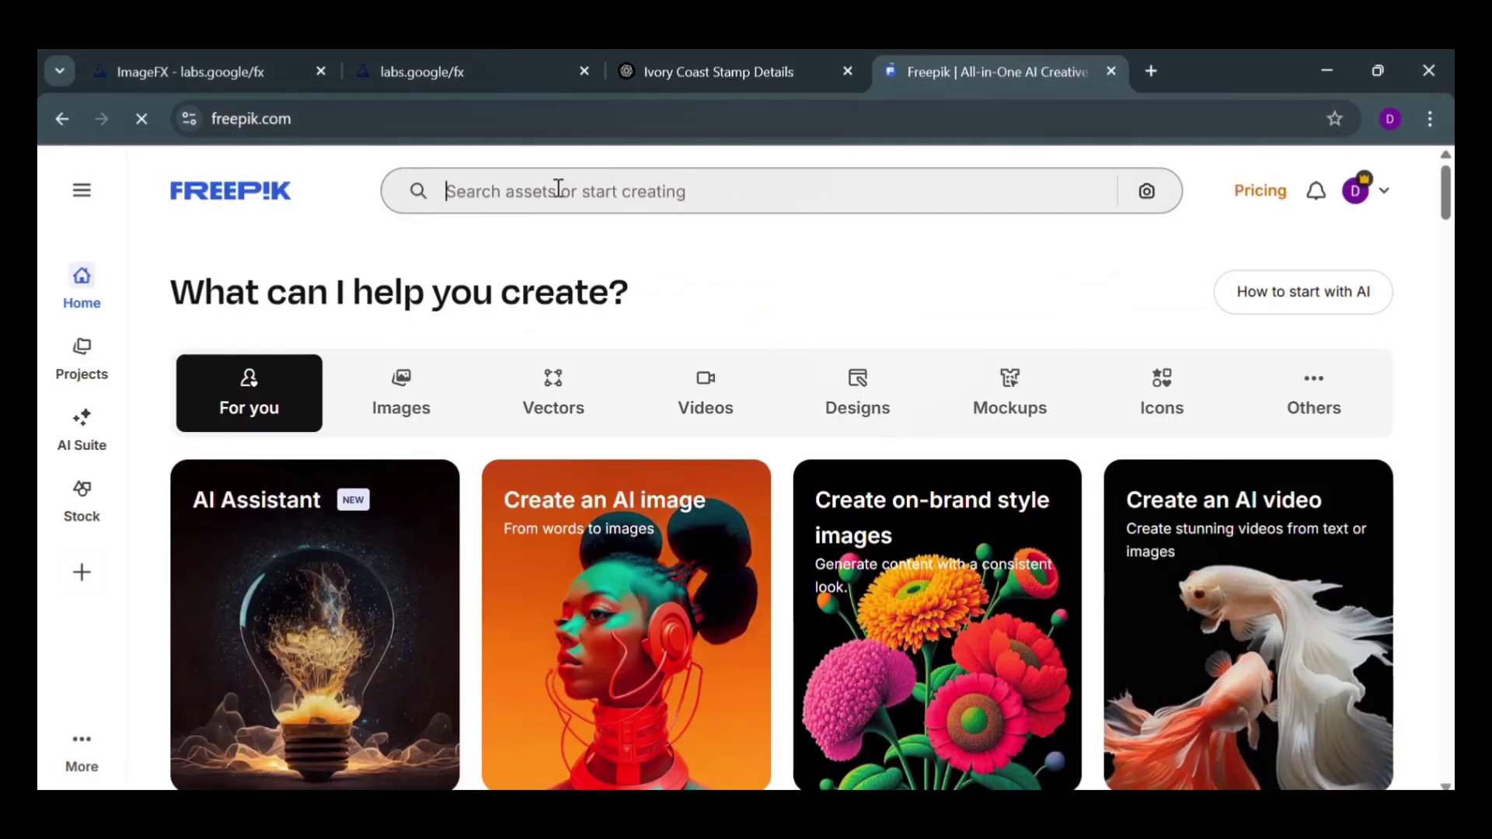
Search Freepik for "black woman smiling" and download the photo of the curly-haired woman in the mustard blouse.
type("a")
key("BackSpace")
type("black woman amiling")
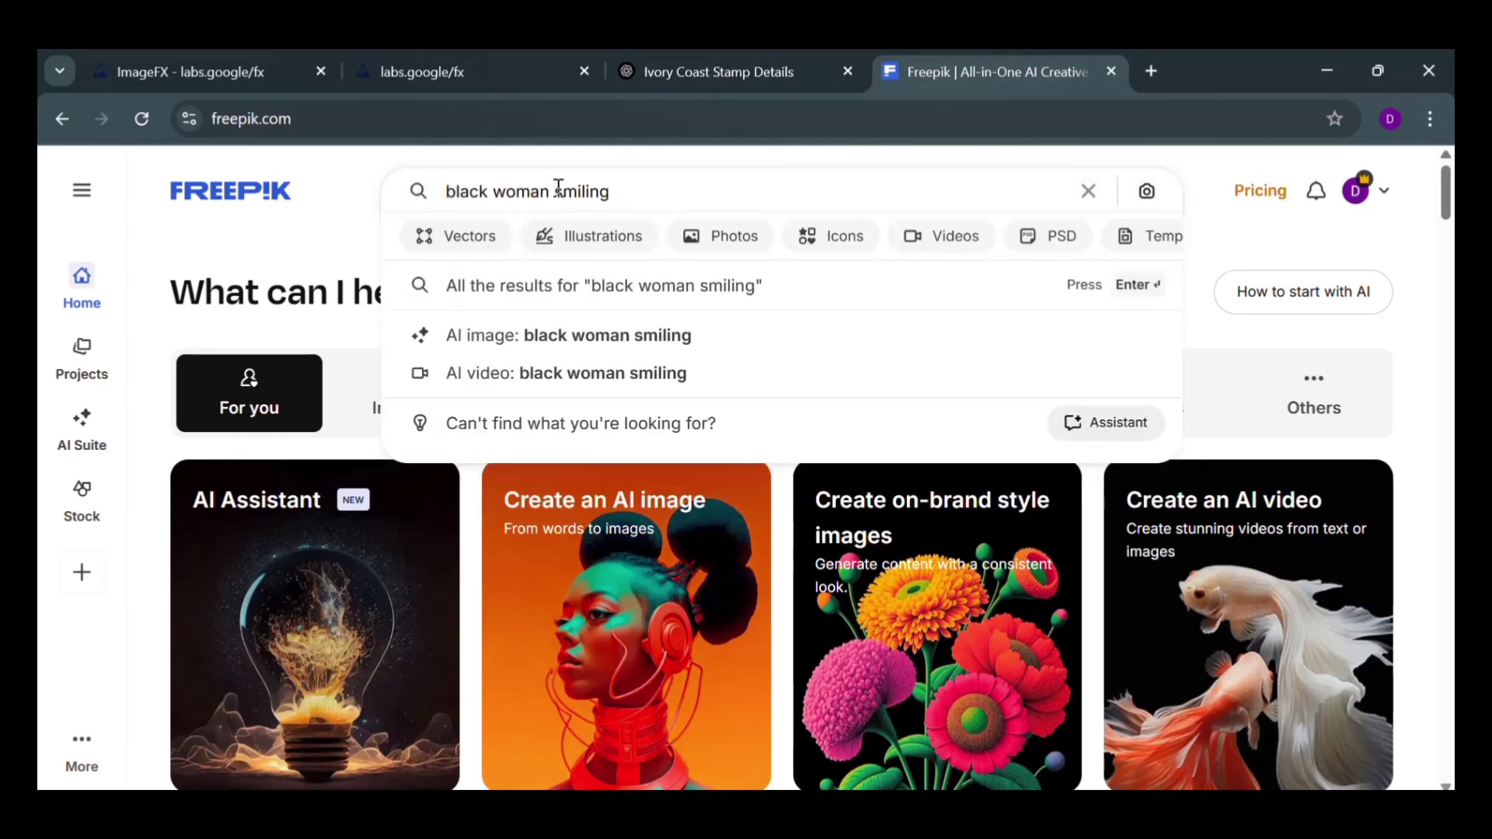
key("Return")
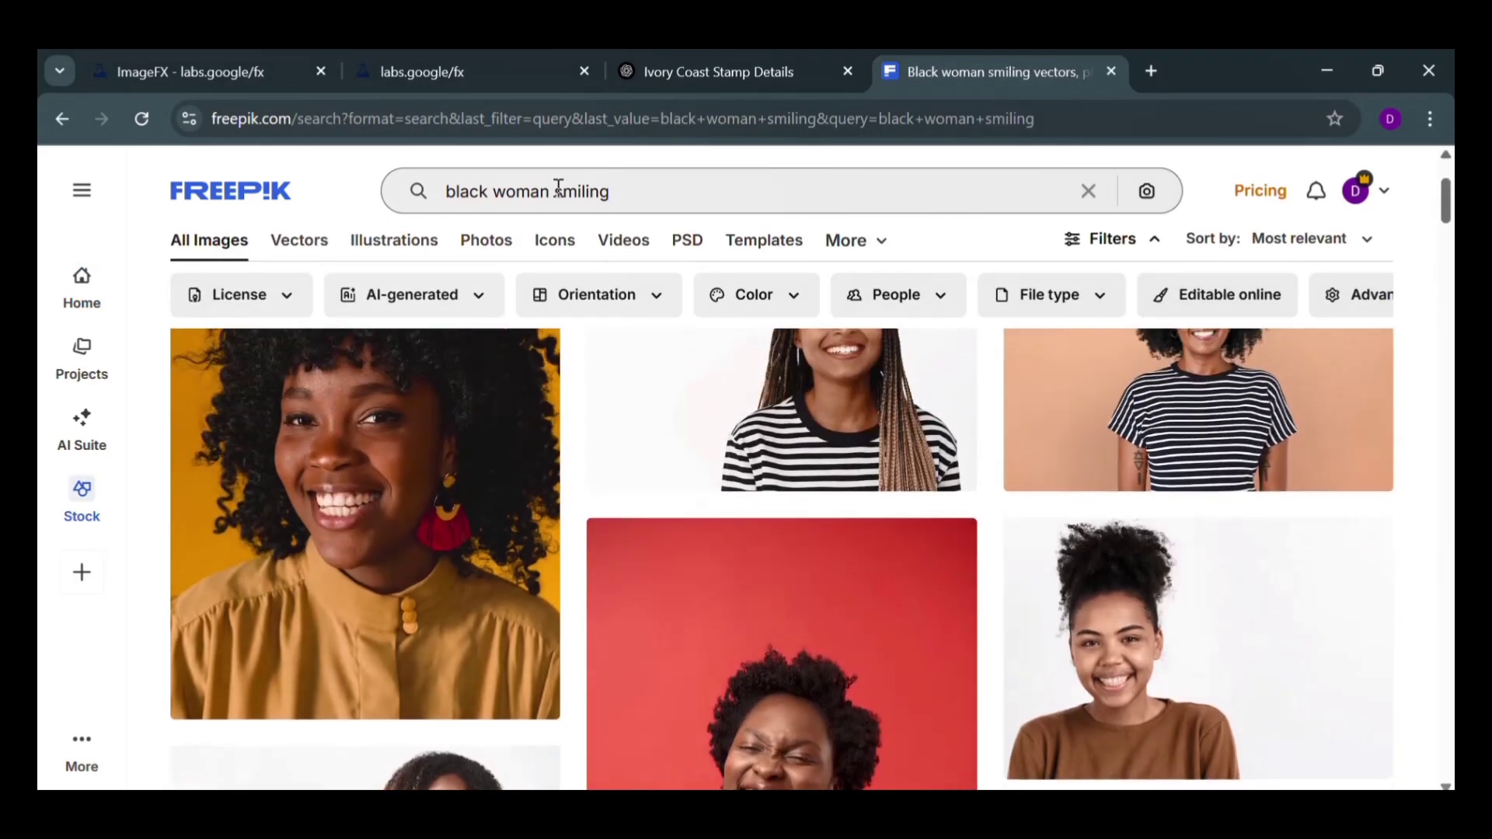
left_click(376, 492)
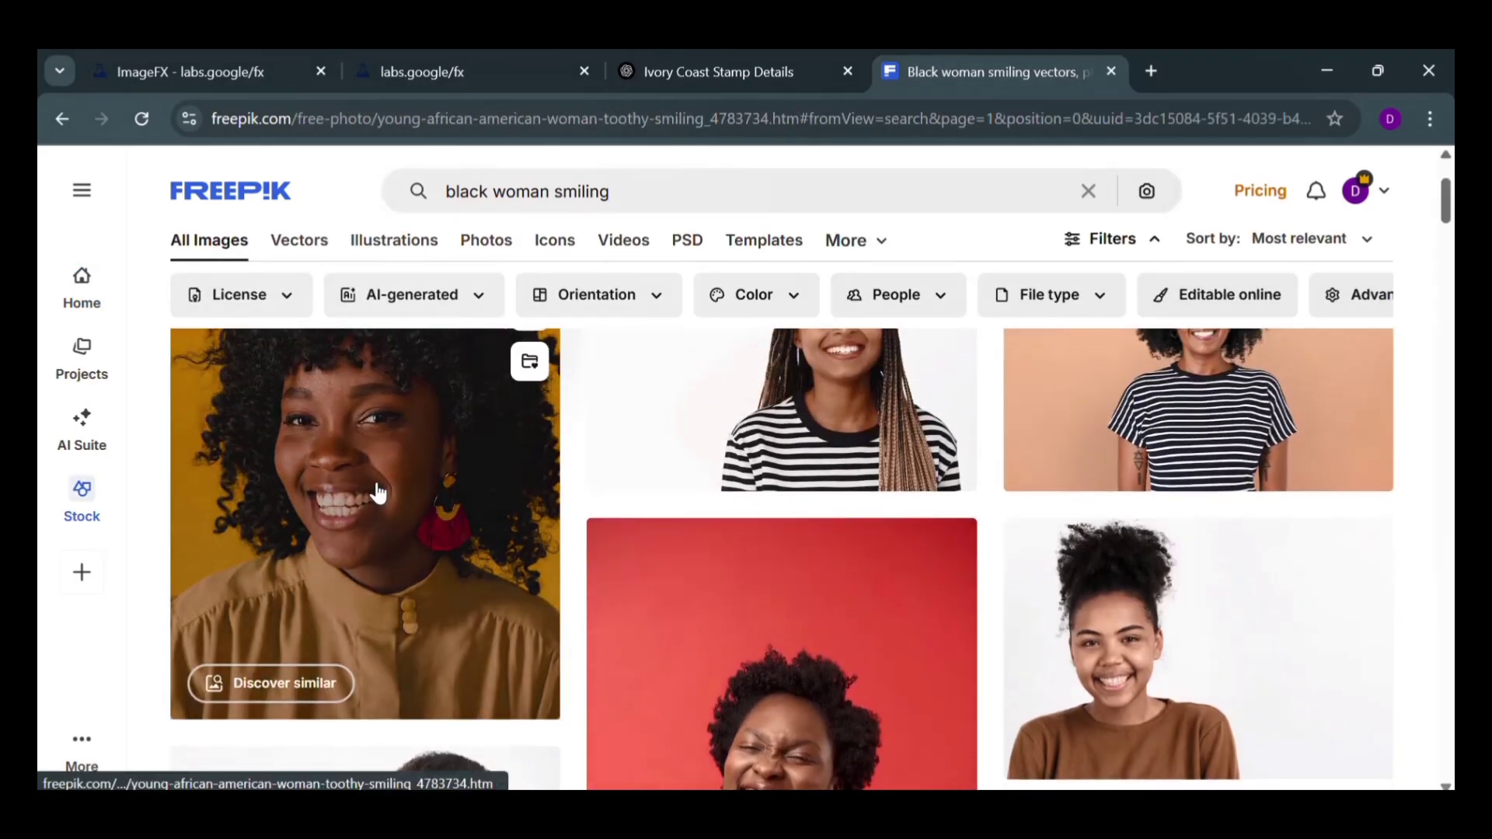
left_click(1090, 217)
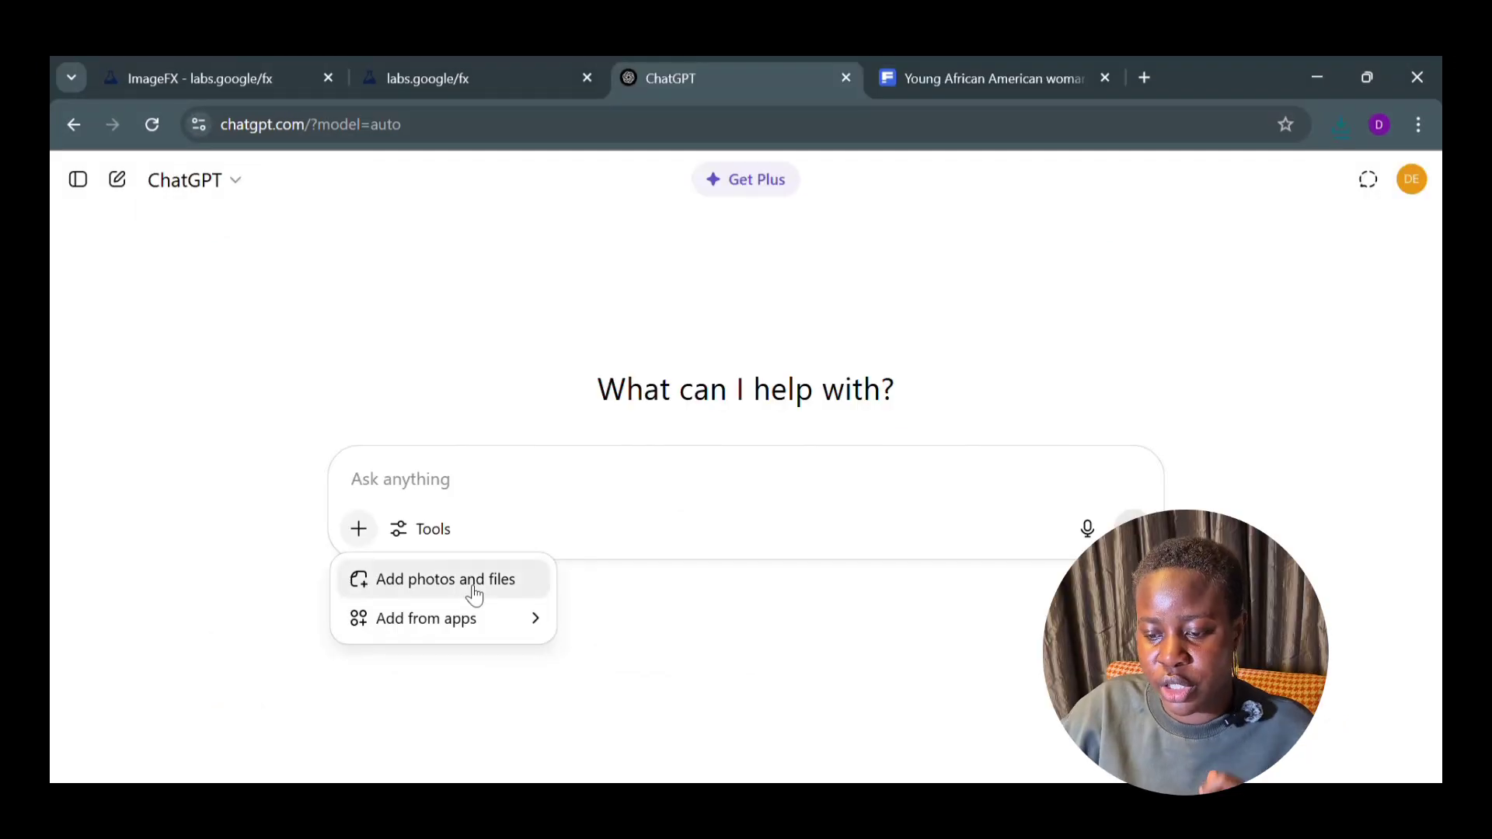
In ChatGPT, submit the downloaded photo with the pasted prompt requesting an extremely complex description by subject matter, objects, colors, lighting, composition, mood and style.
left_click(474, 596)
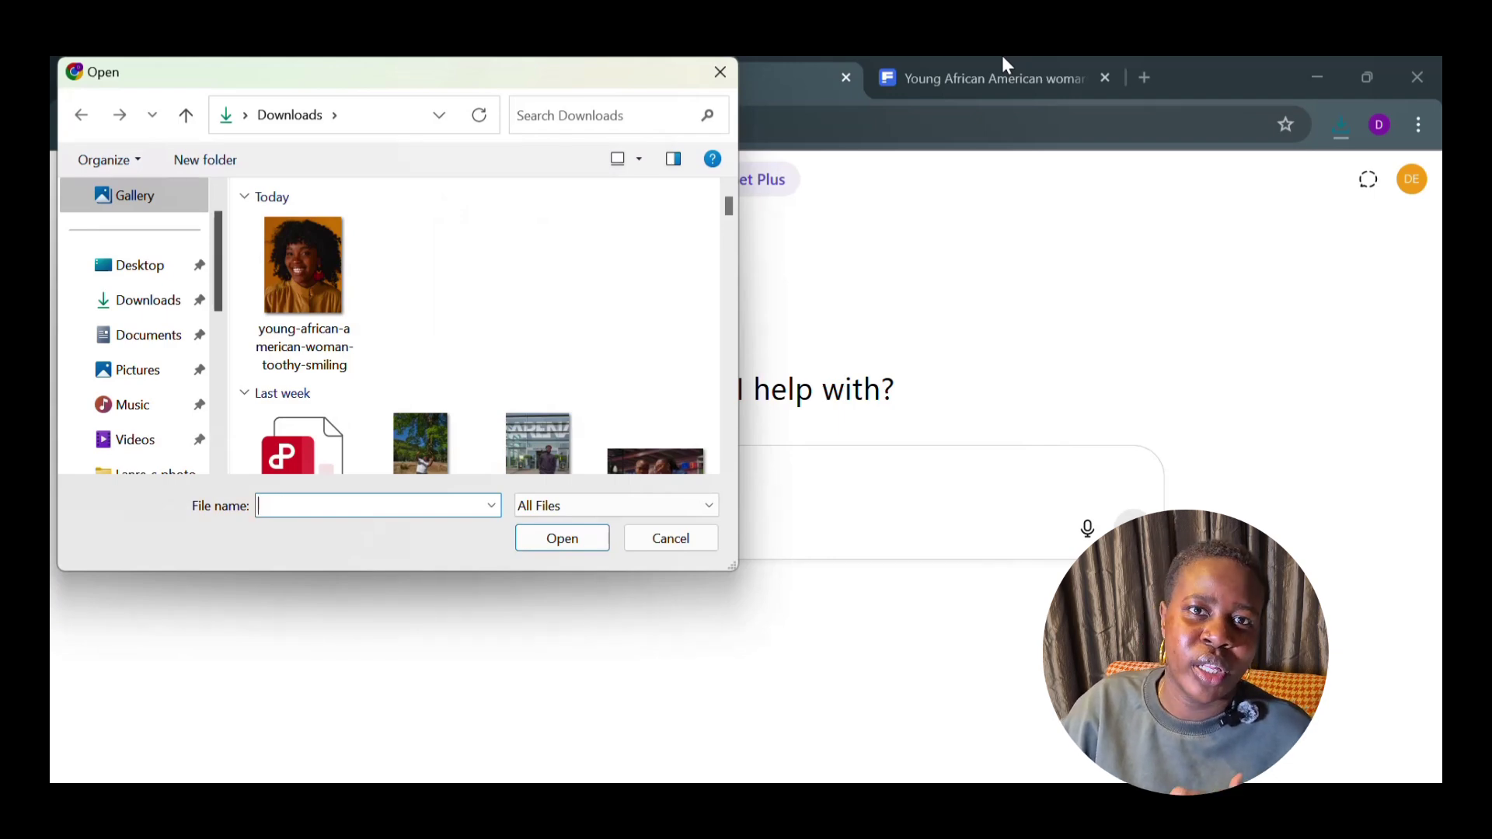
left_click(319, 287)
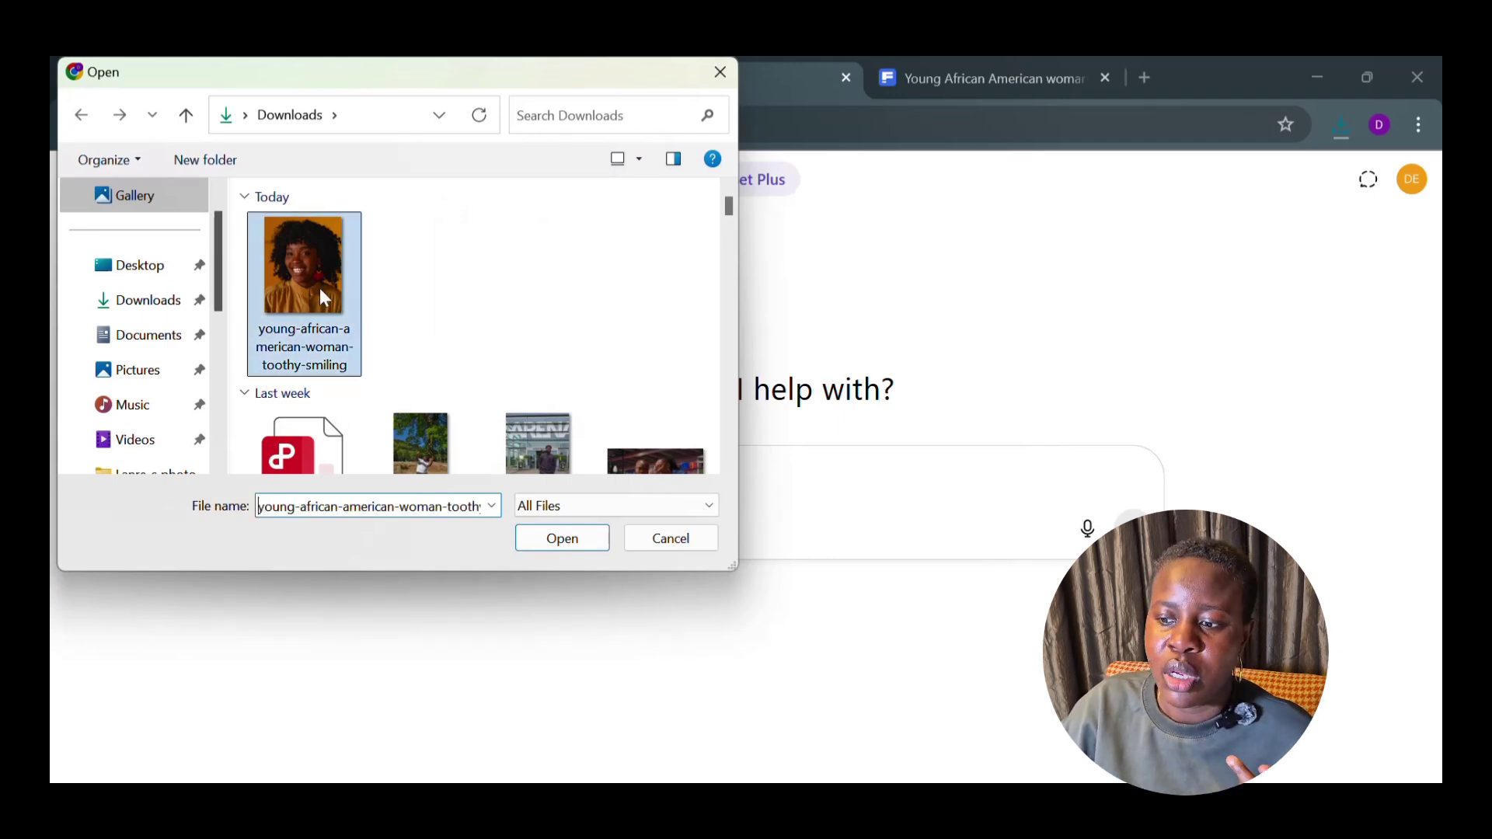
left_click(578, 544)
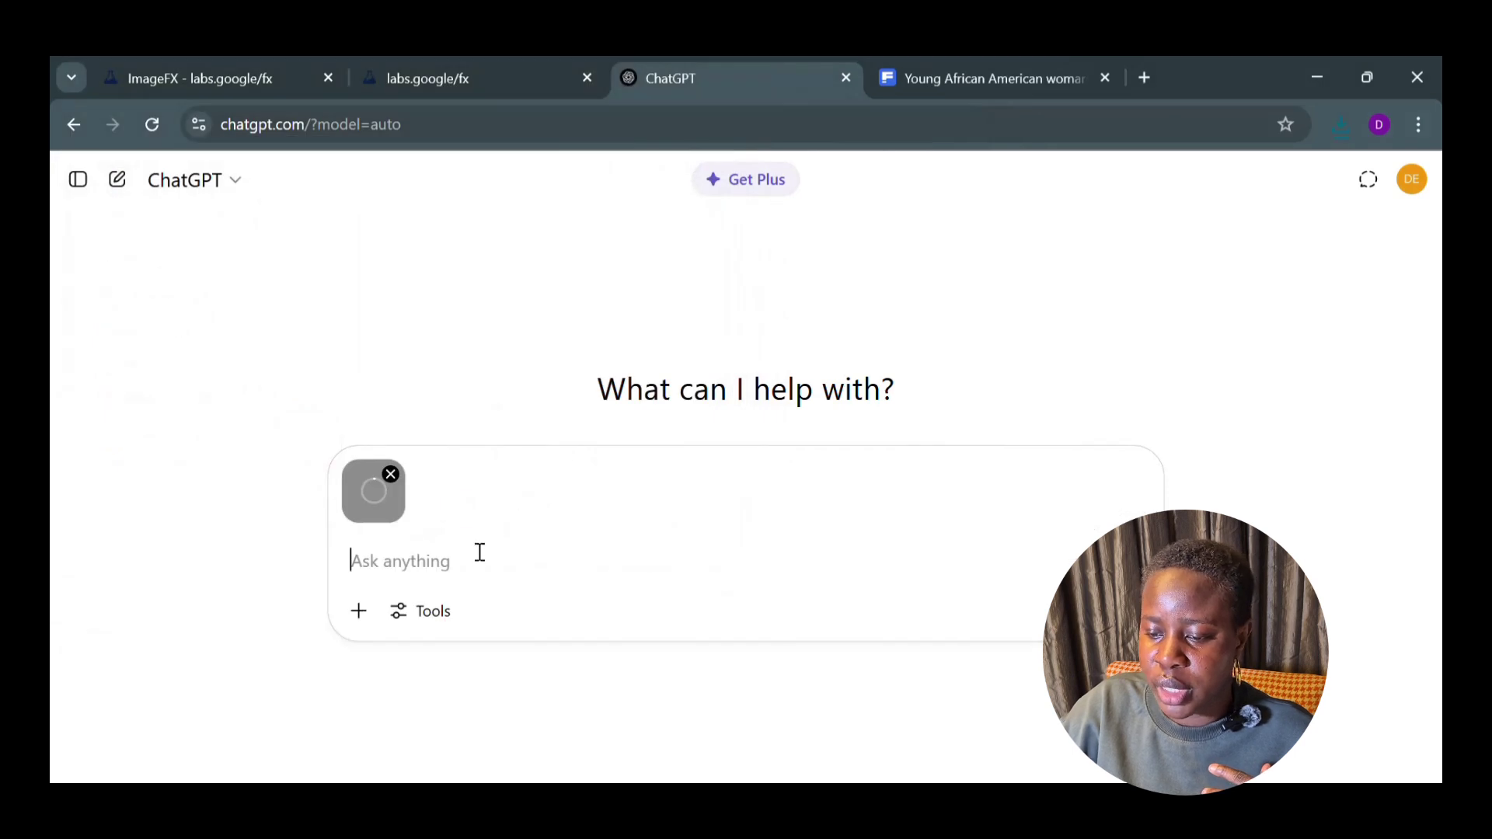
key("ctrl+v")
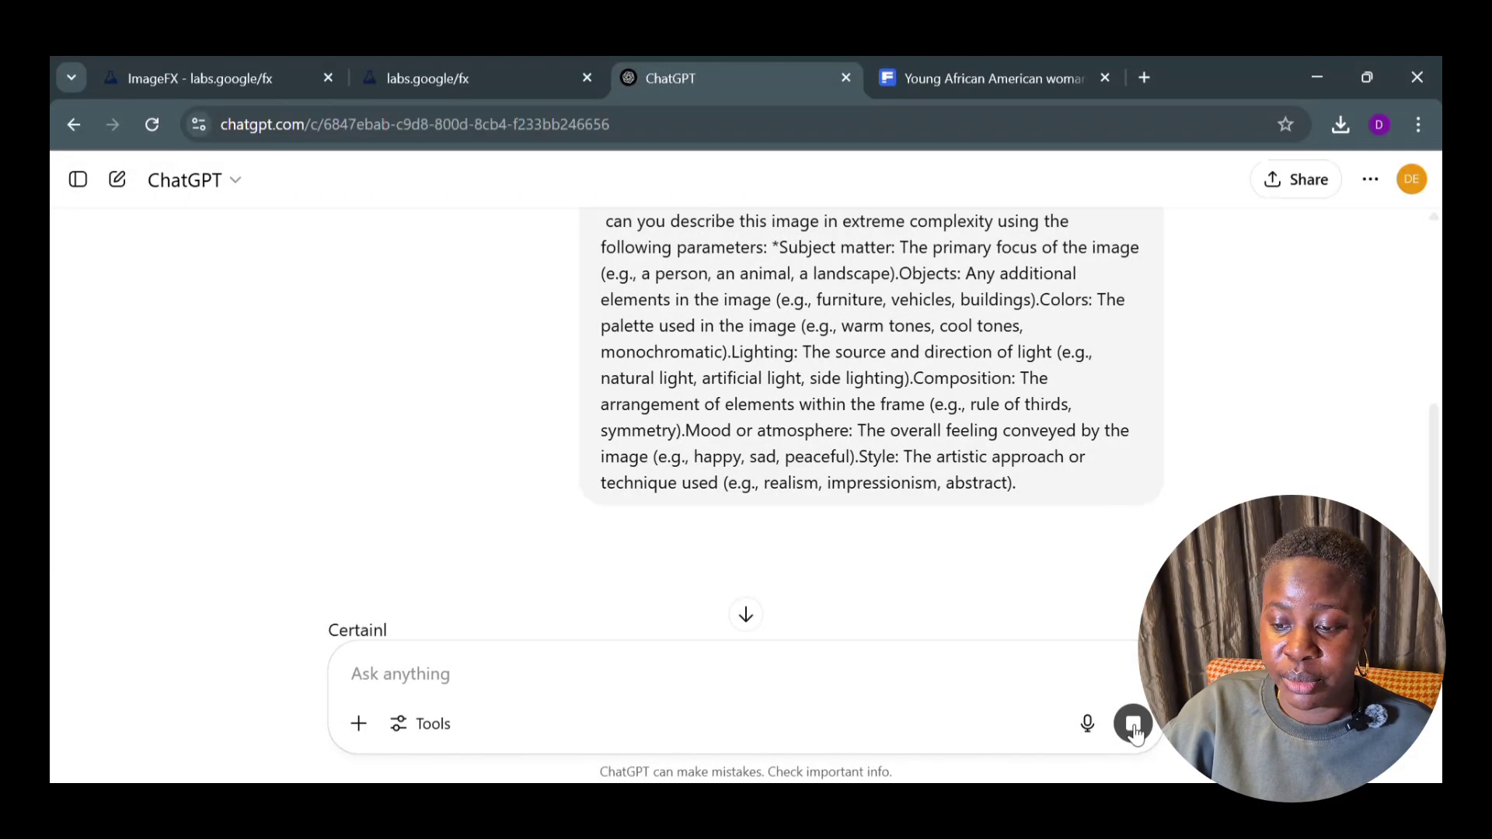
Copy the first Subject Matter sentence from the ChatGPT description and paste it into the ImageFX prompt.
scroll(1138, 548, "down", 4)
scroll(540, 446, "down", 4)
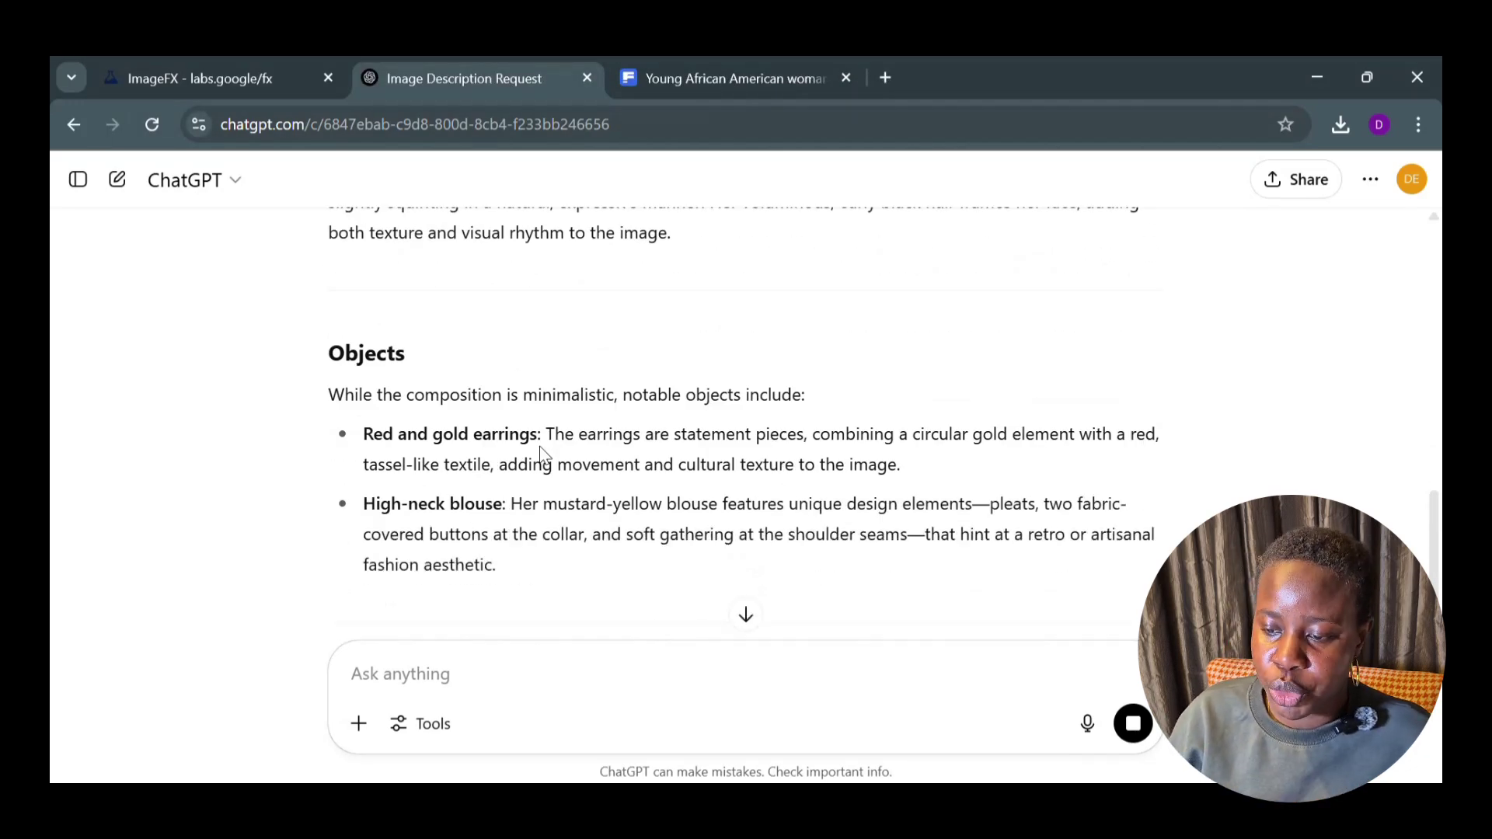
scroll(540, 449, "down", 3)
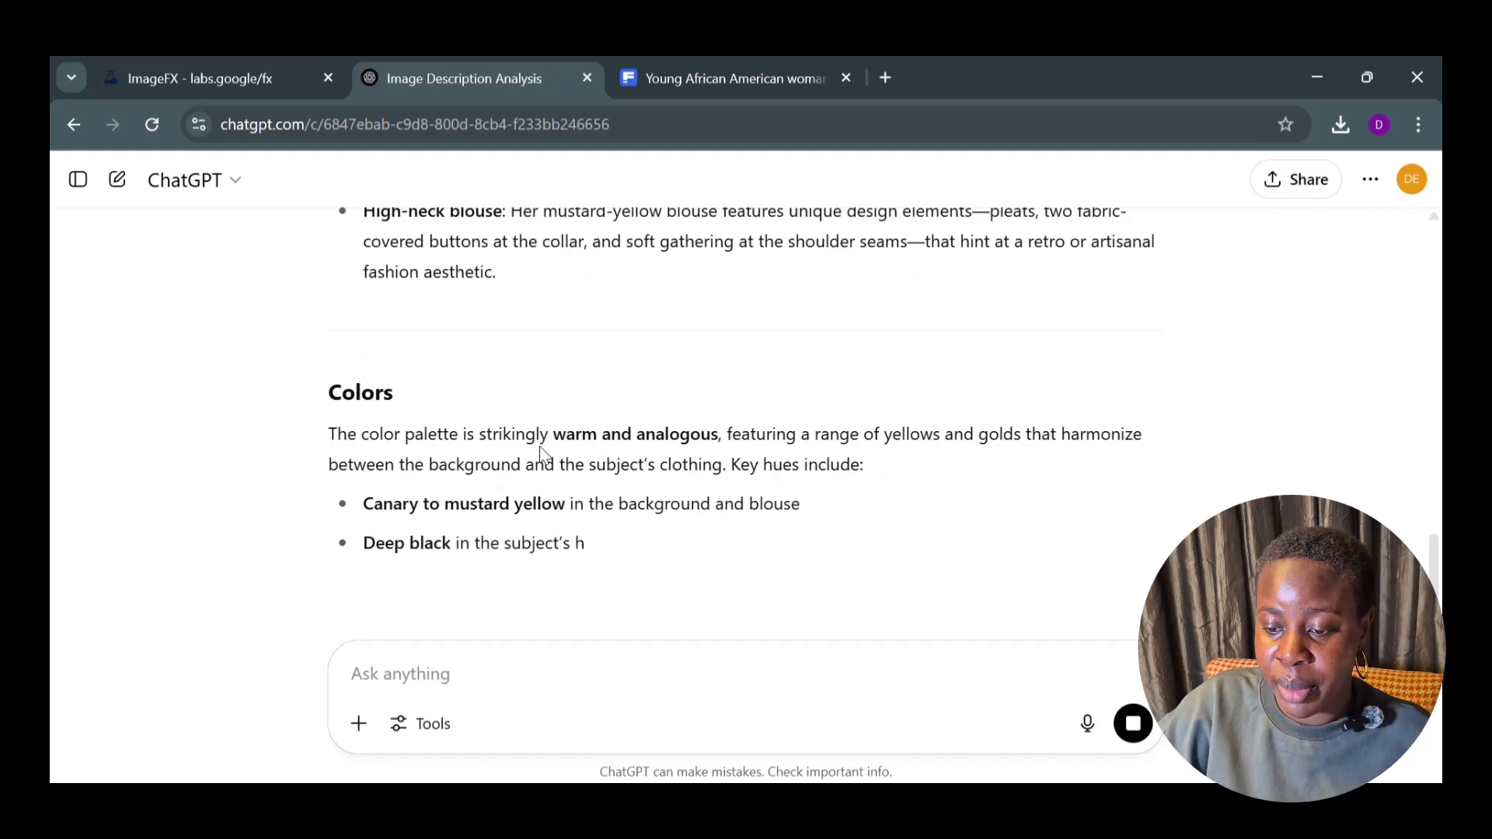
scroll(544, 455, "up", 15)
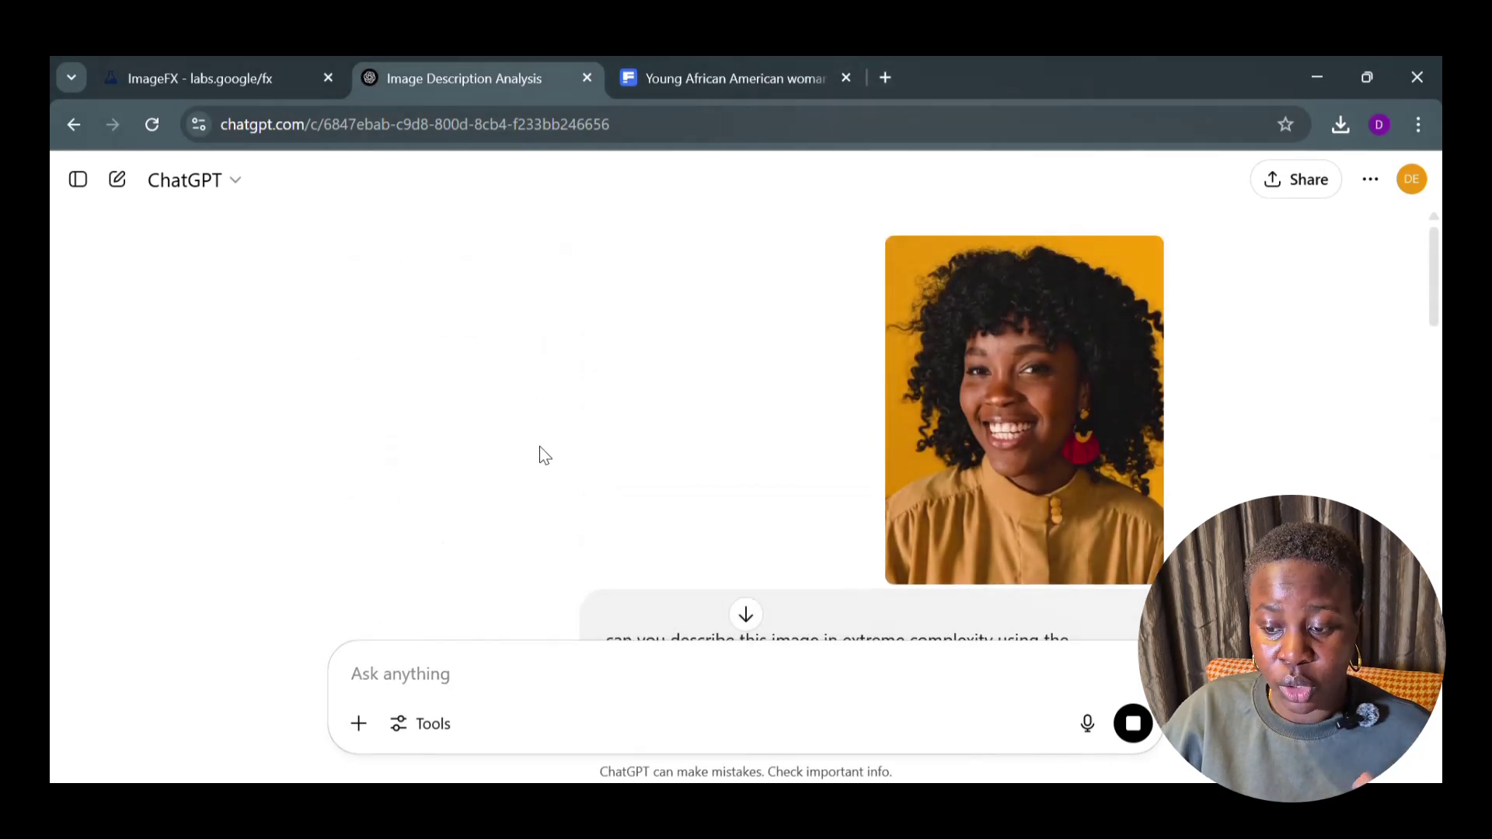
scroll(544, 454, "down", 15)
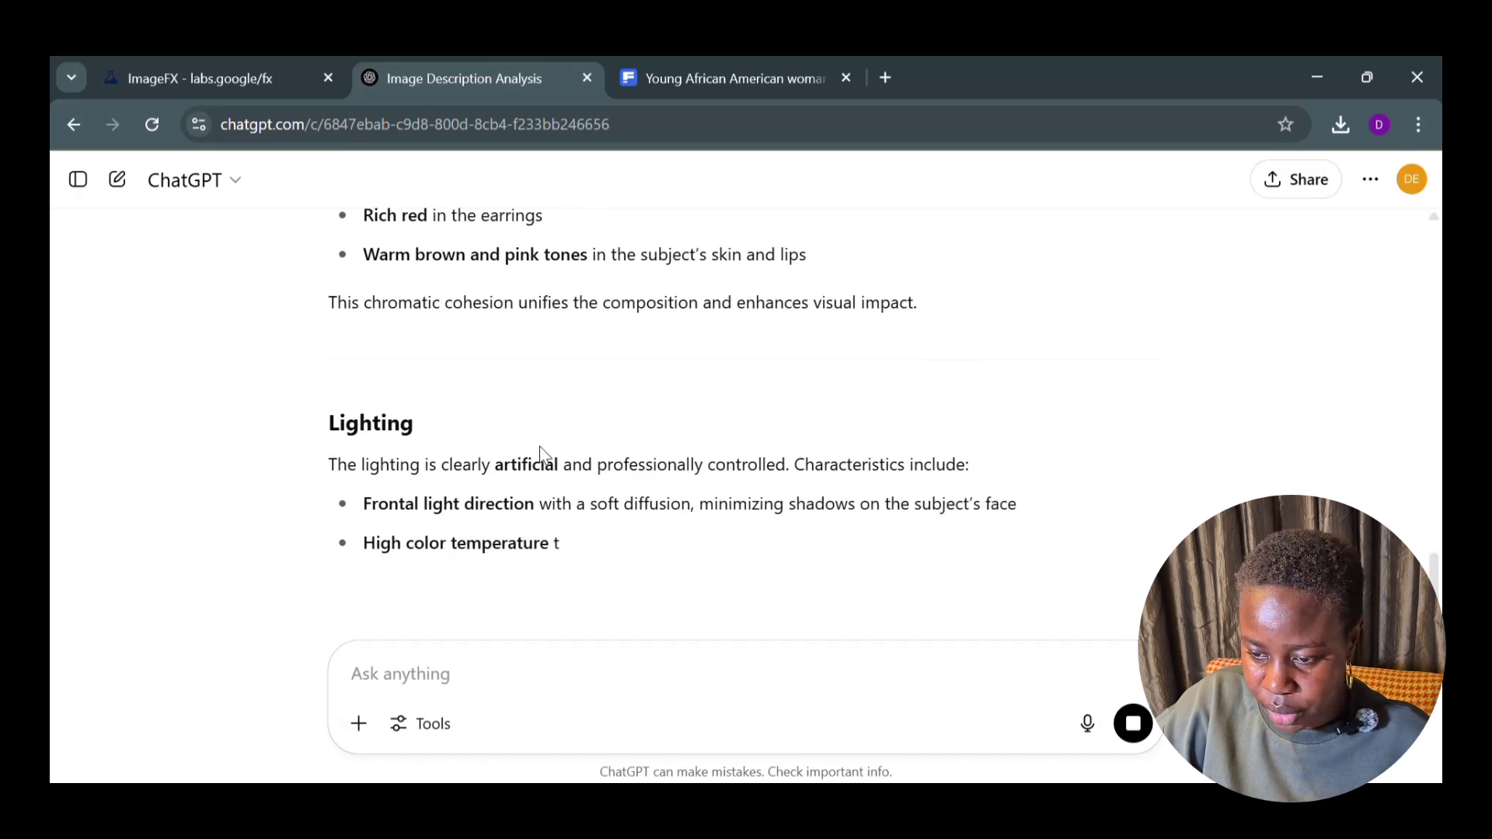
left_click_drag(328, 281, 874, 284)
key("ctrl+c")
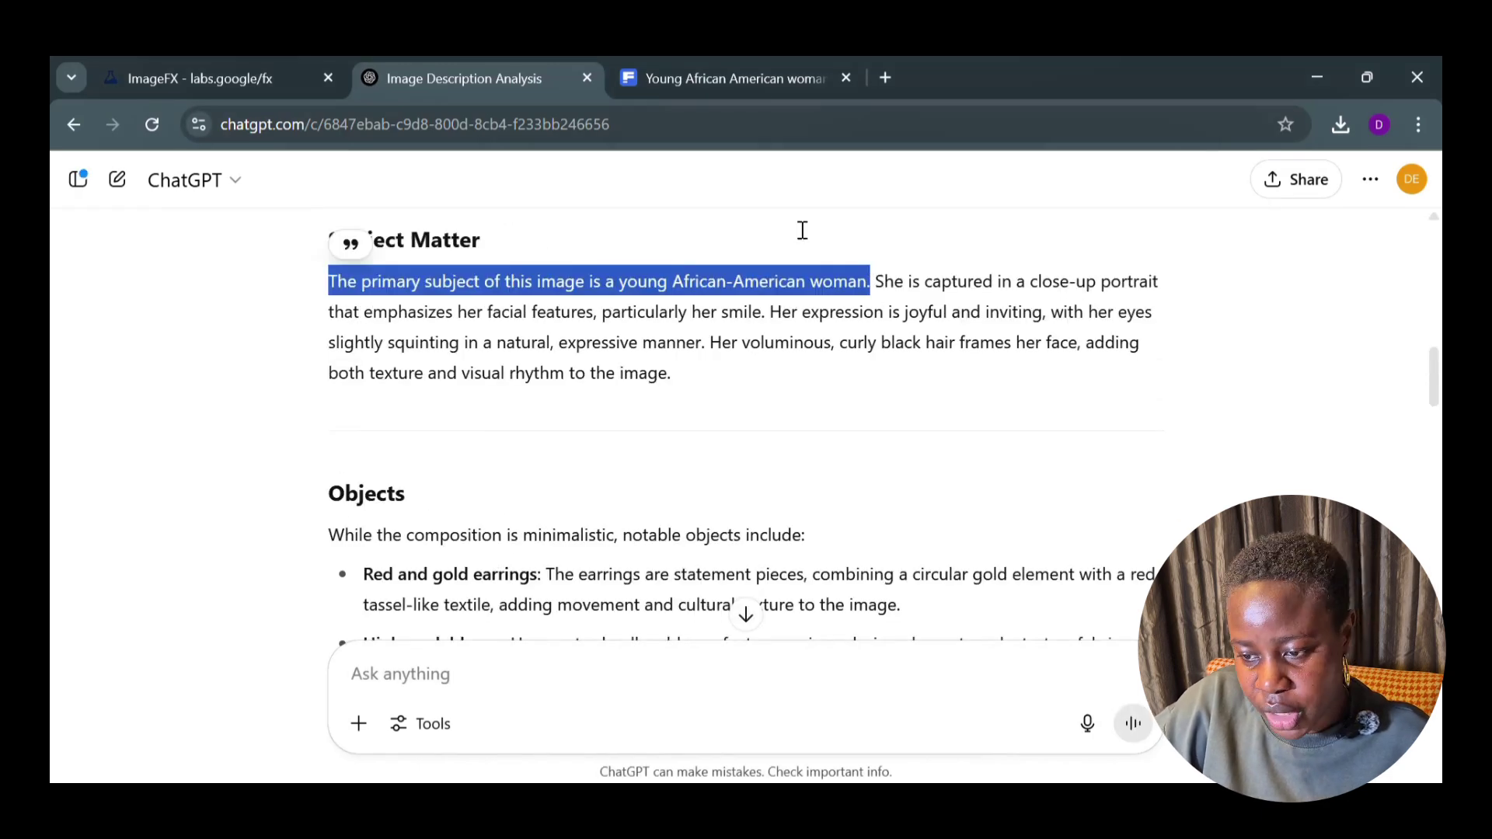
left_click(240, 68)
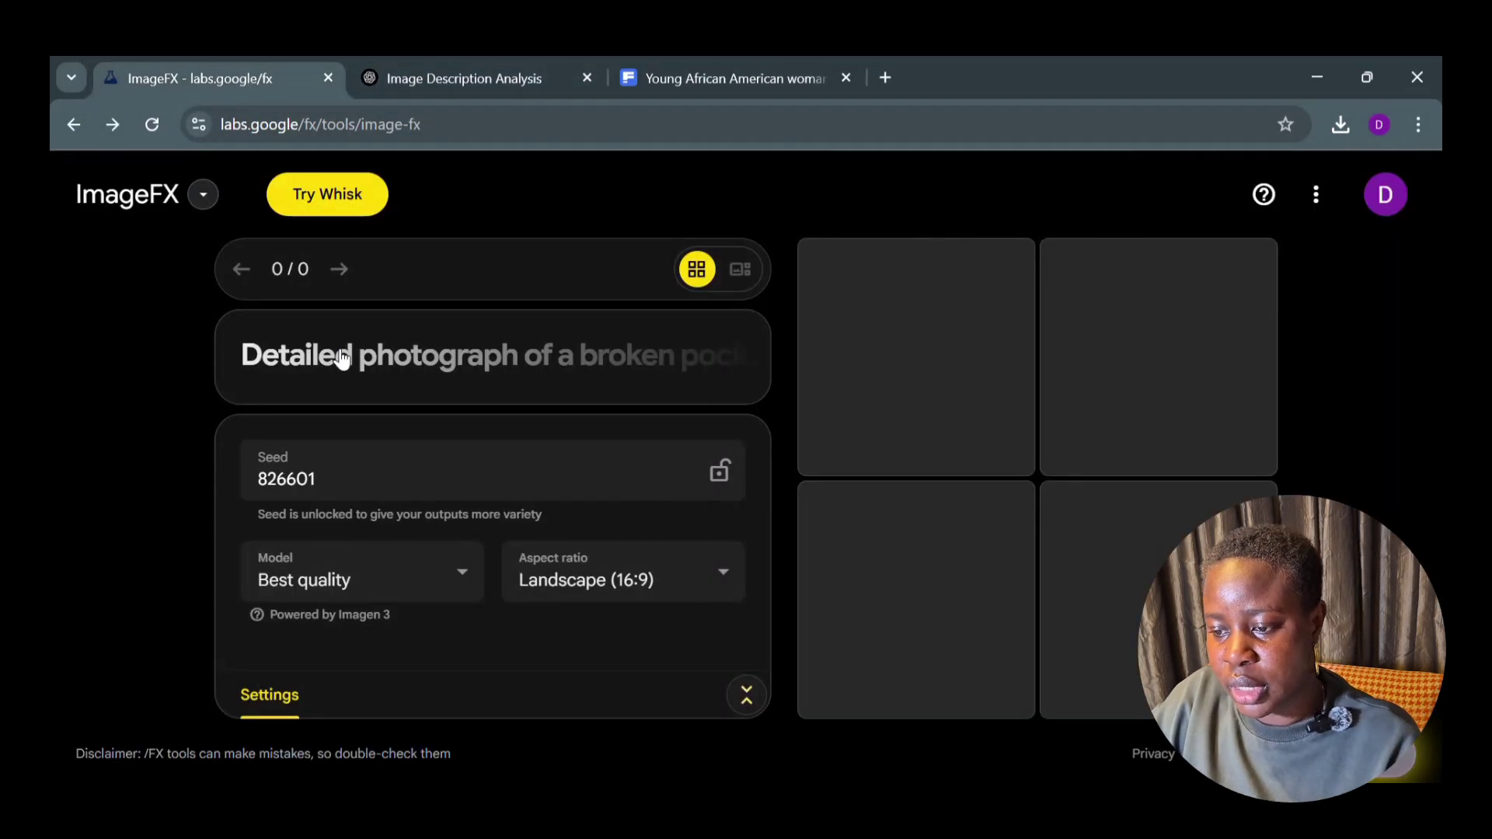
left_click(342, 357)
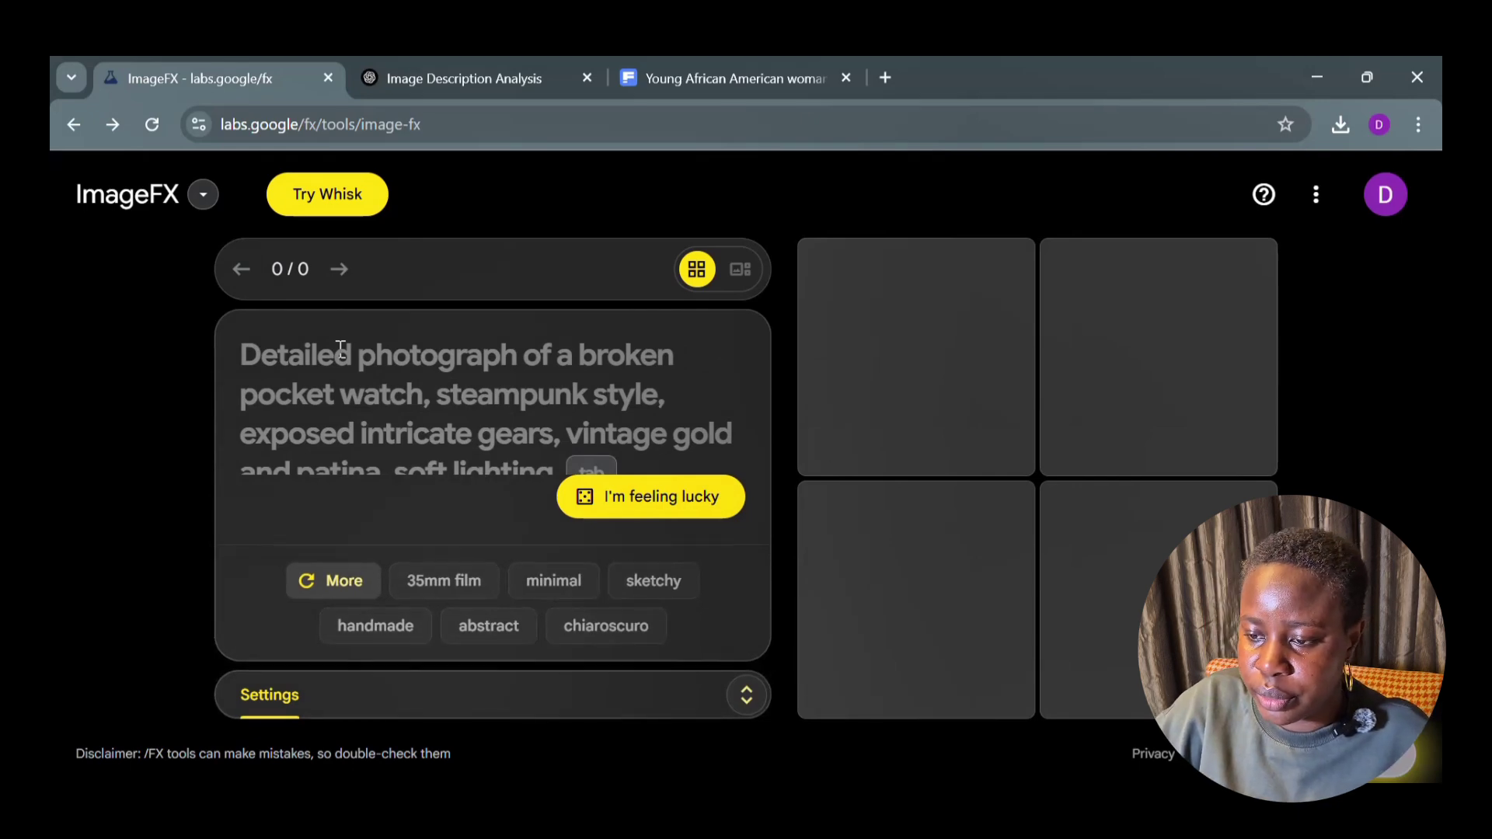
key("ctrl+v")
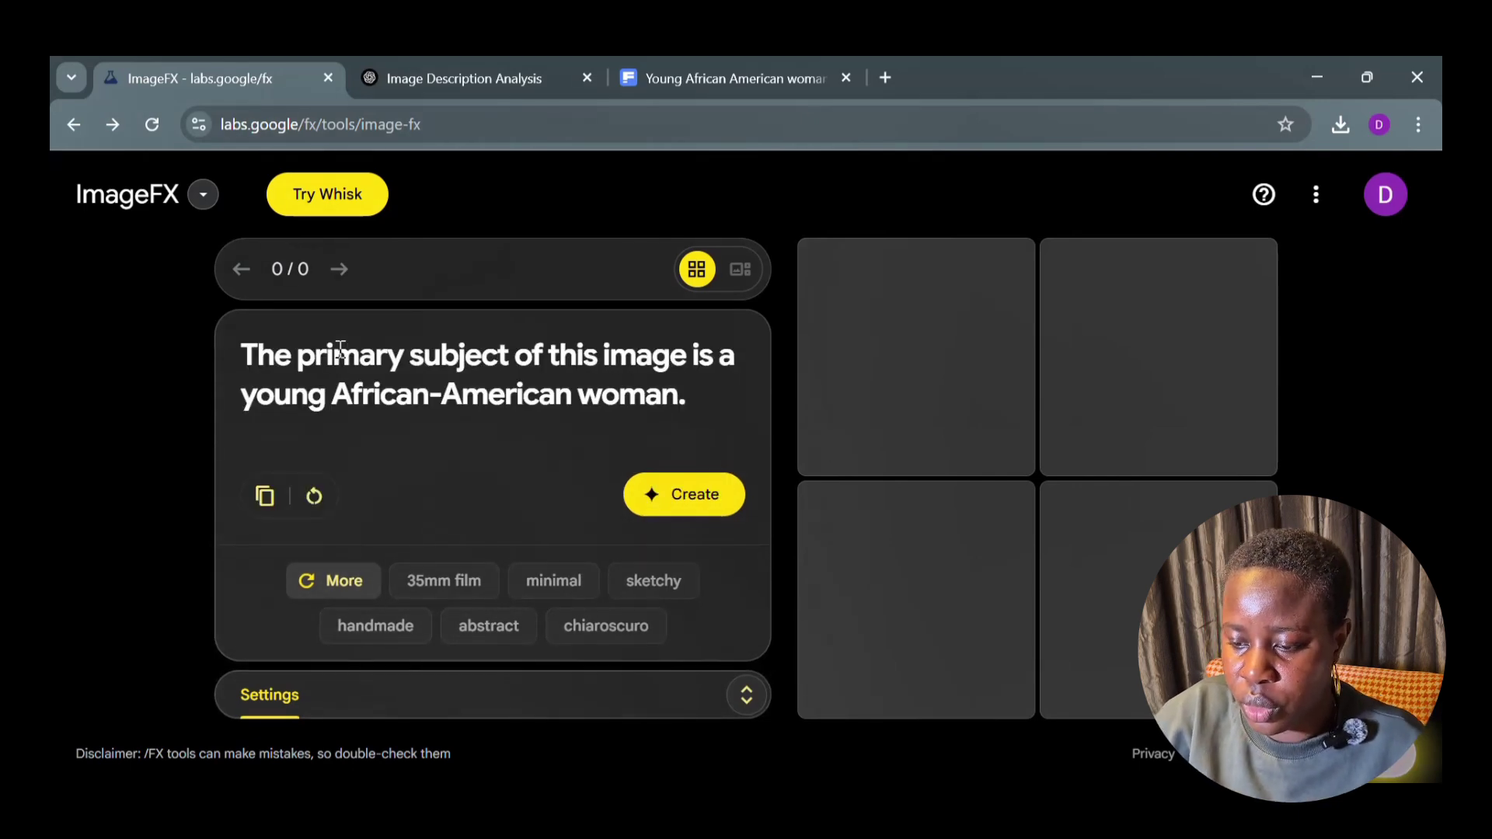
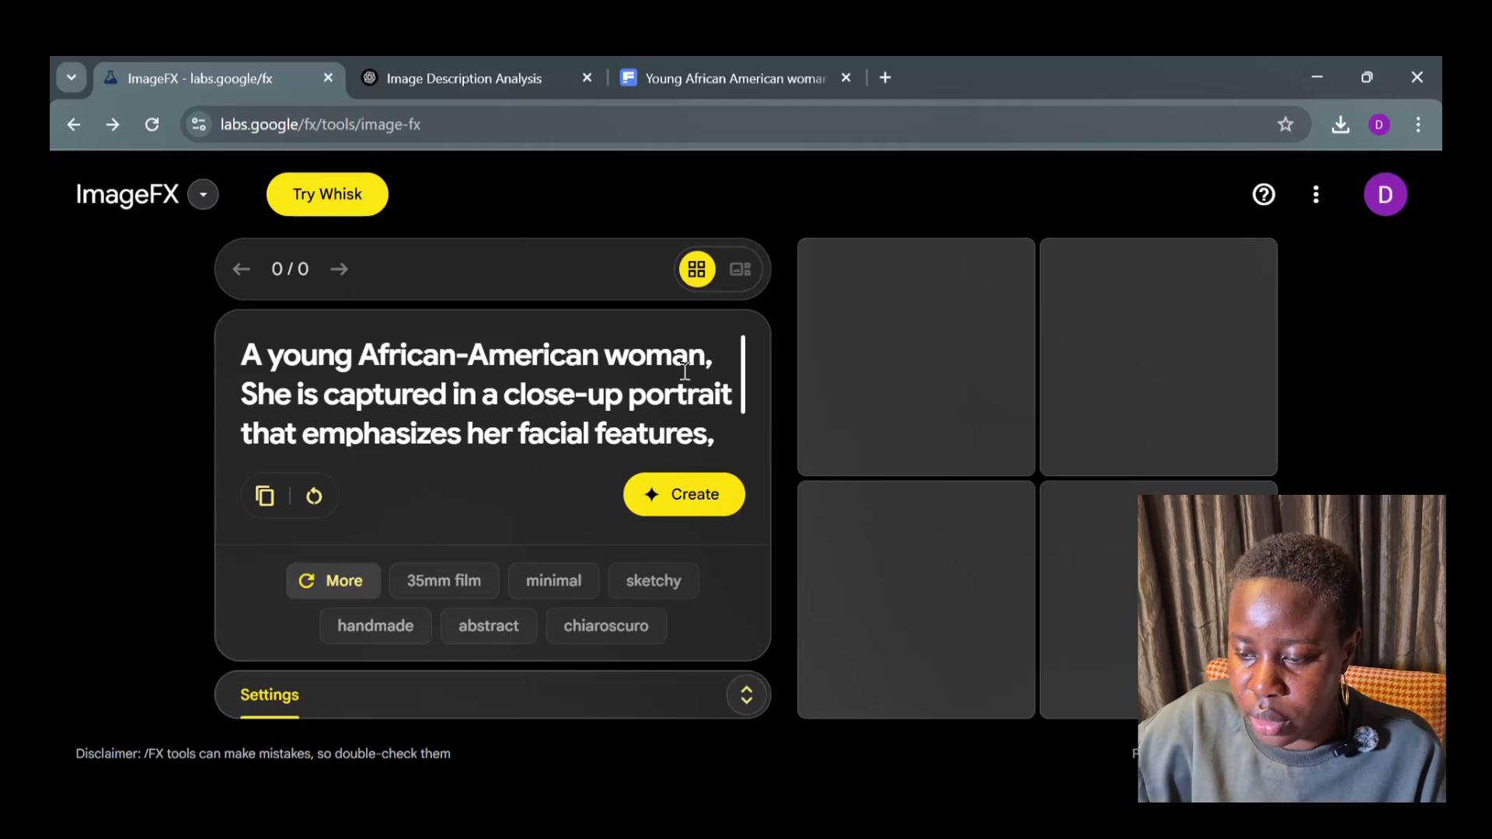
Remove ", She is" from the prompt's opening so it reads "A young African-American woman captured in a close-up portrait".
left_click(325, 396)
key("BackSpace")
key("BackSpace")
key("BackSpace")
key("BackSpace")
key("BackSpace")
key("BackSpace")
key("BackSpace")
key("BackSpace")
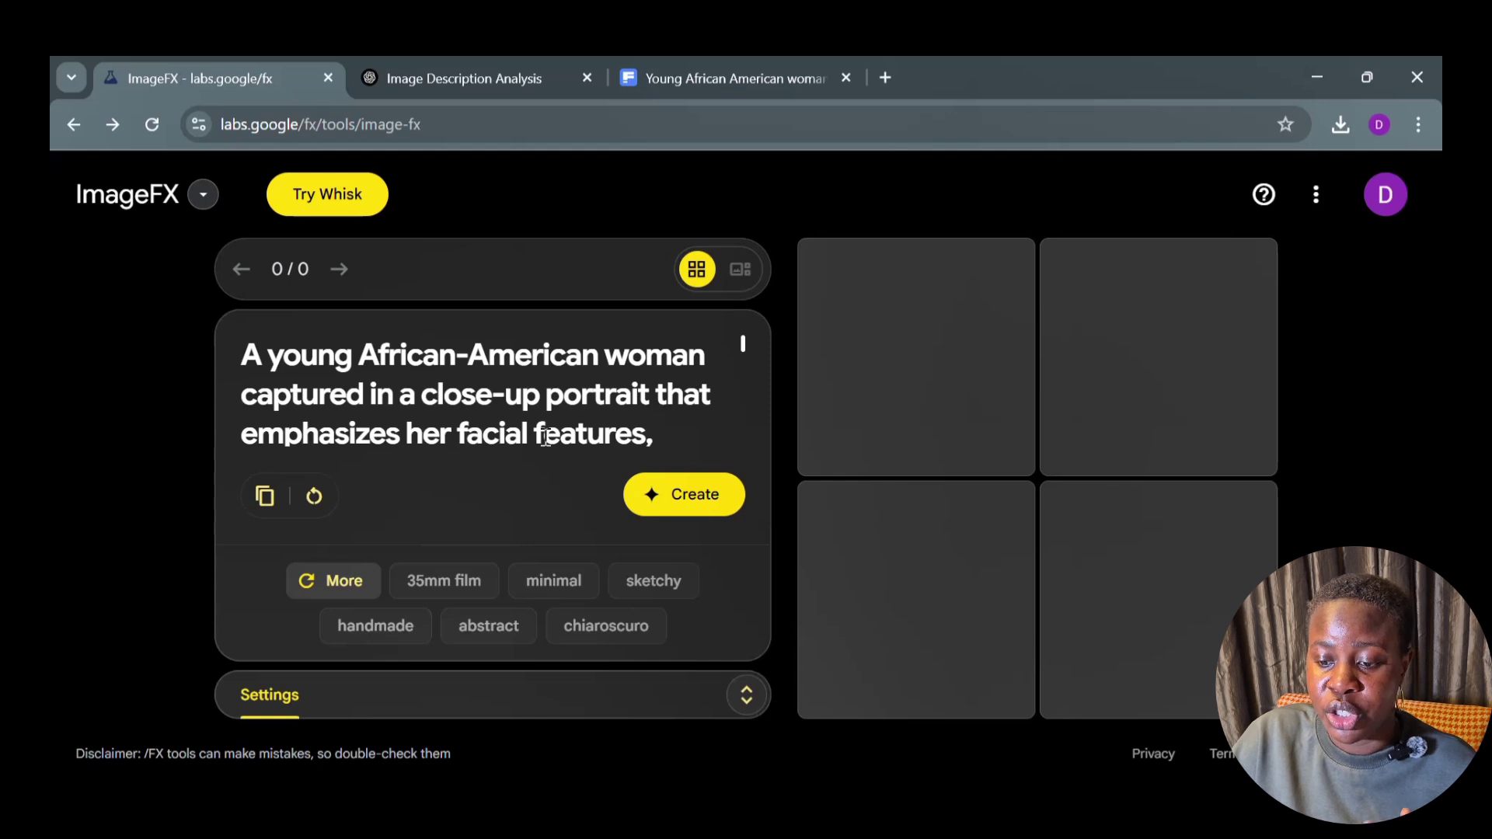
Review the full prompt, from the woman's features, earrings and blouse through to the lighting and composition.
scroll(546, 437, "down", 1)
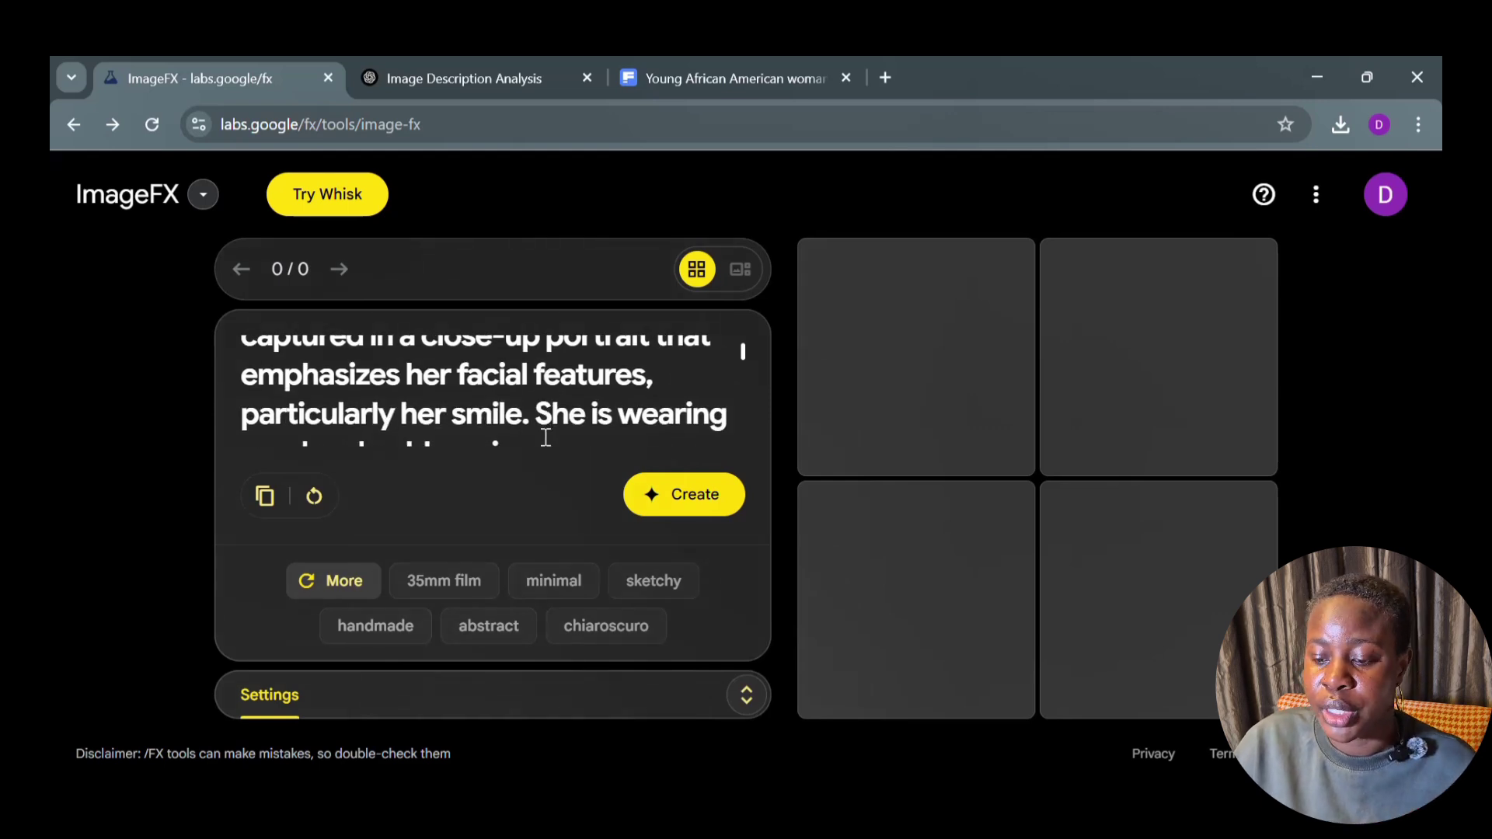
scroll(547, 438, "down", 2)
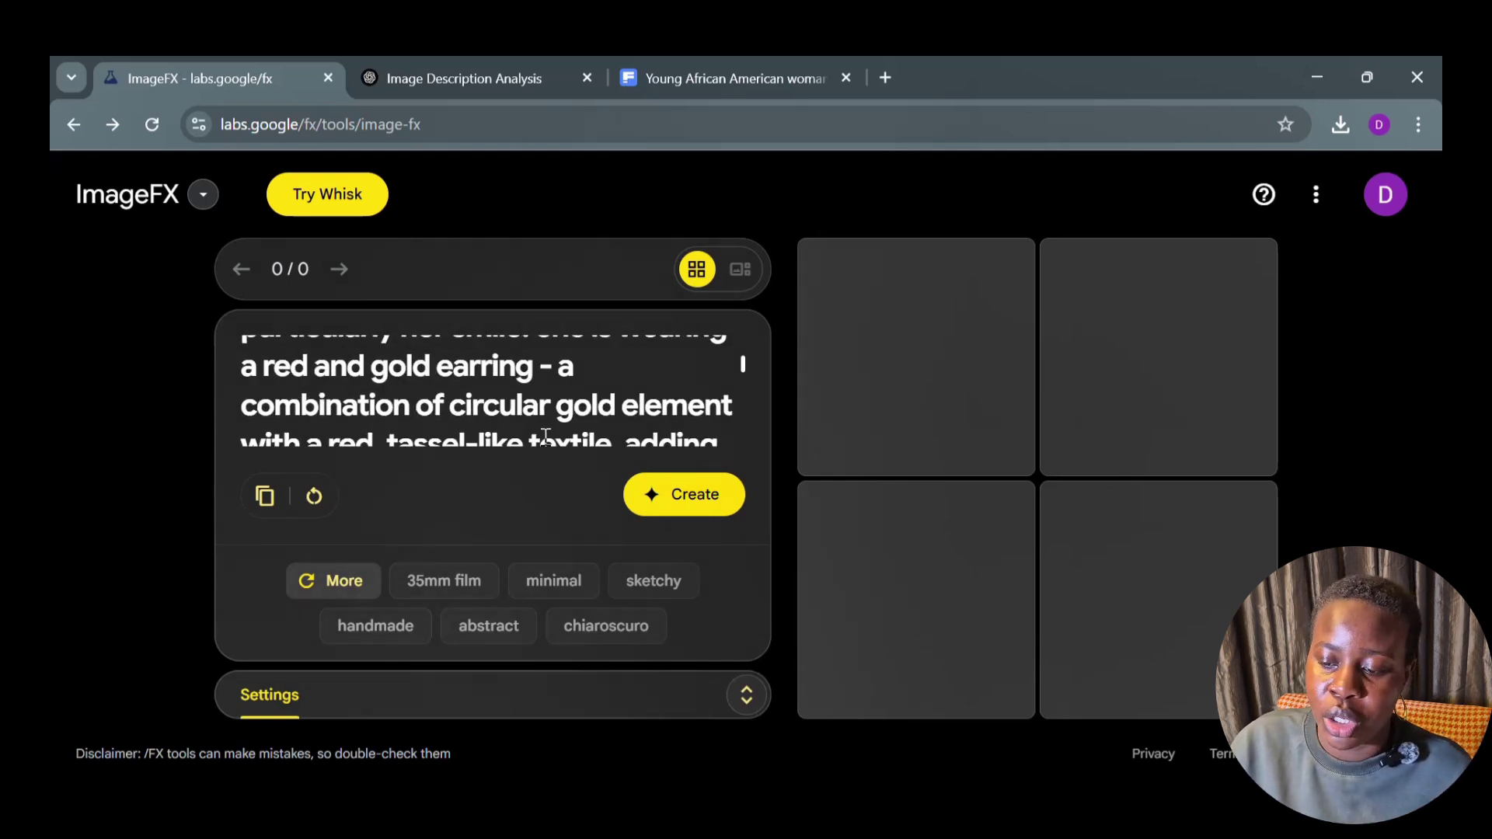
scroll(546, 437, "down", 2)
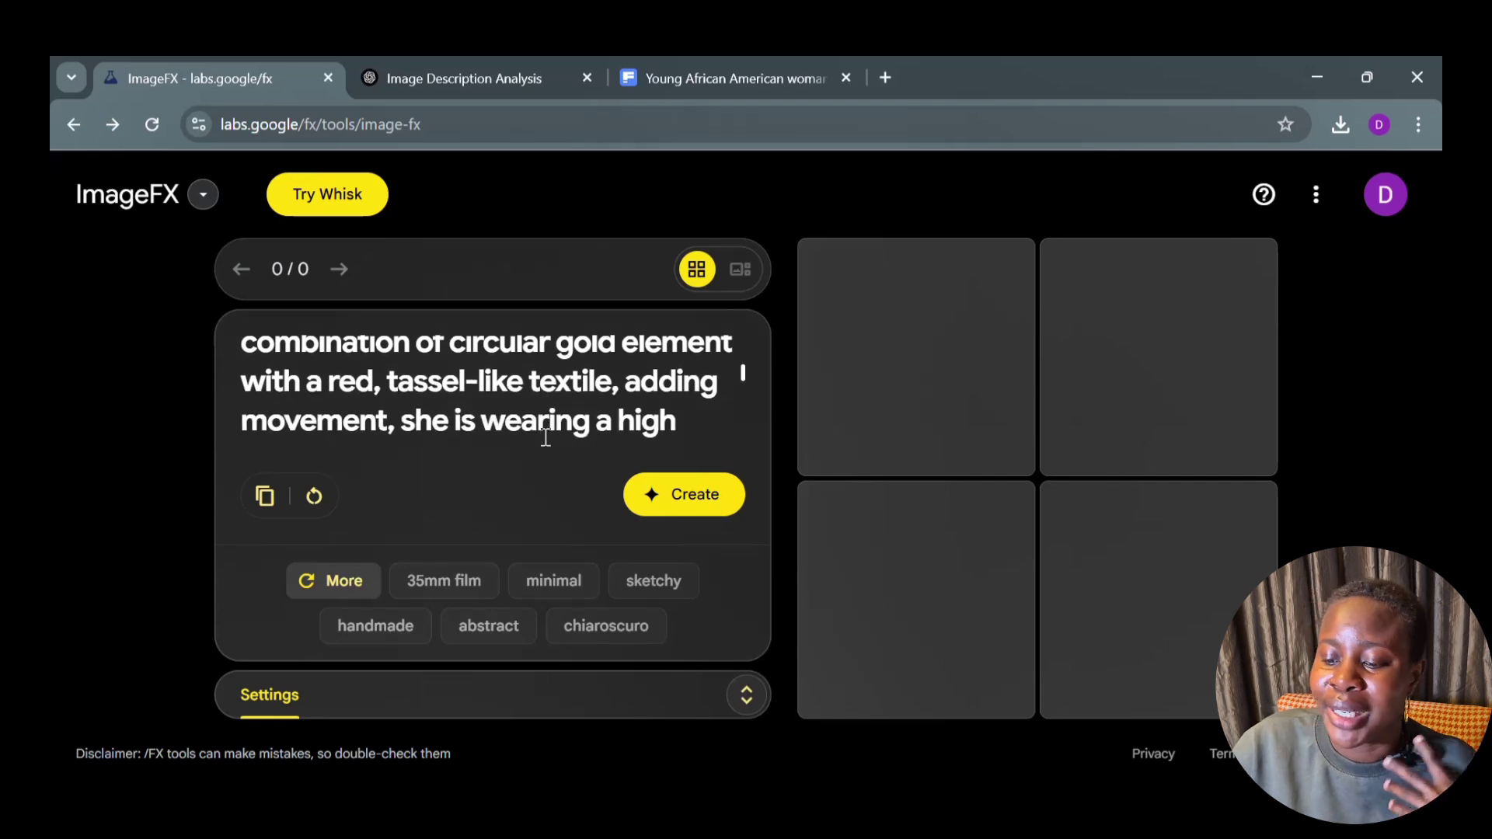
scroll(546, 437, "down", 2)
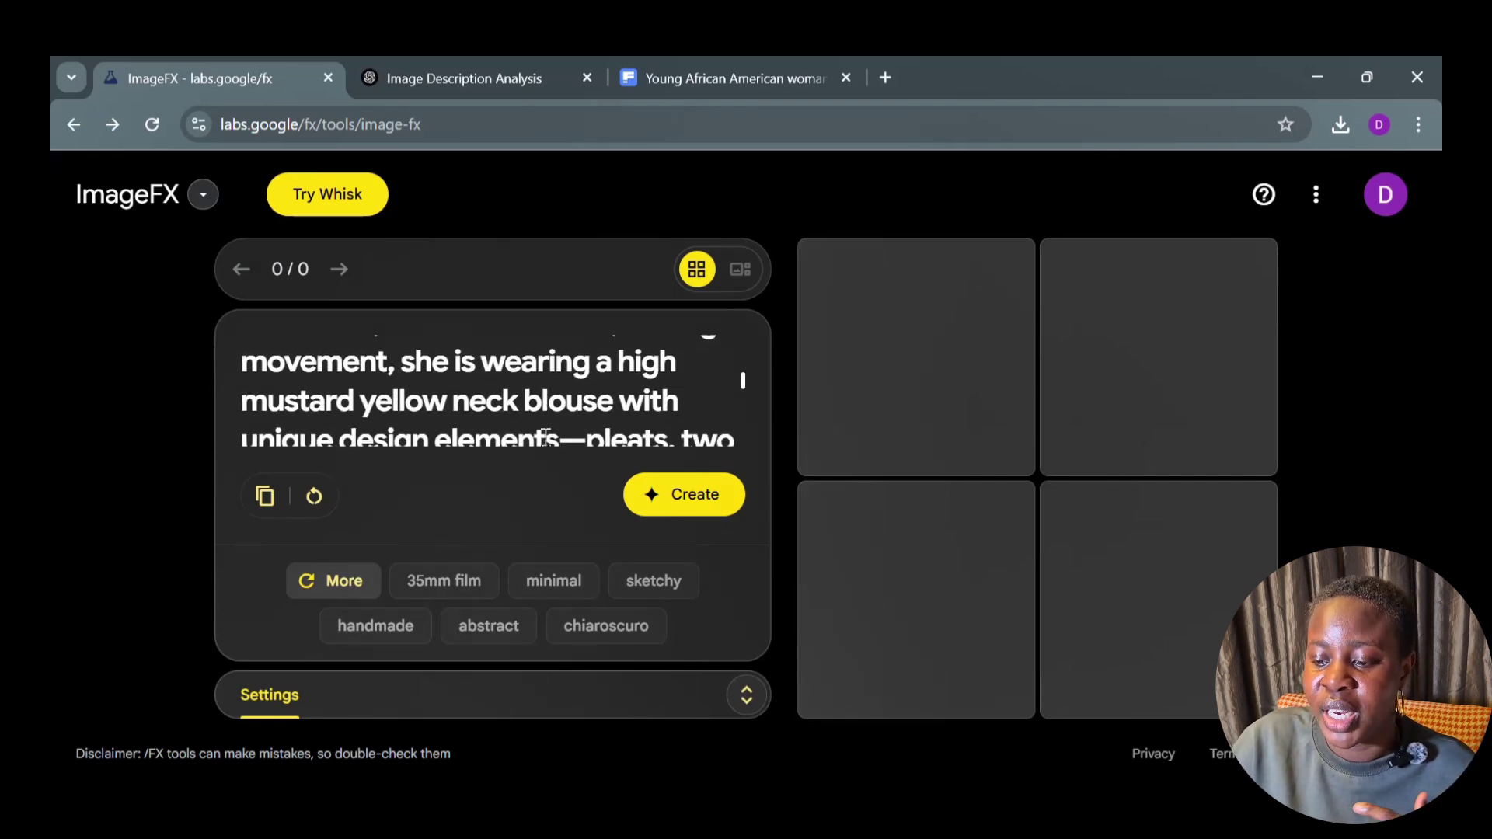
scroll(546, 438, "down", 2)
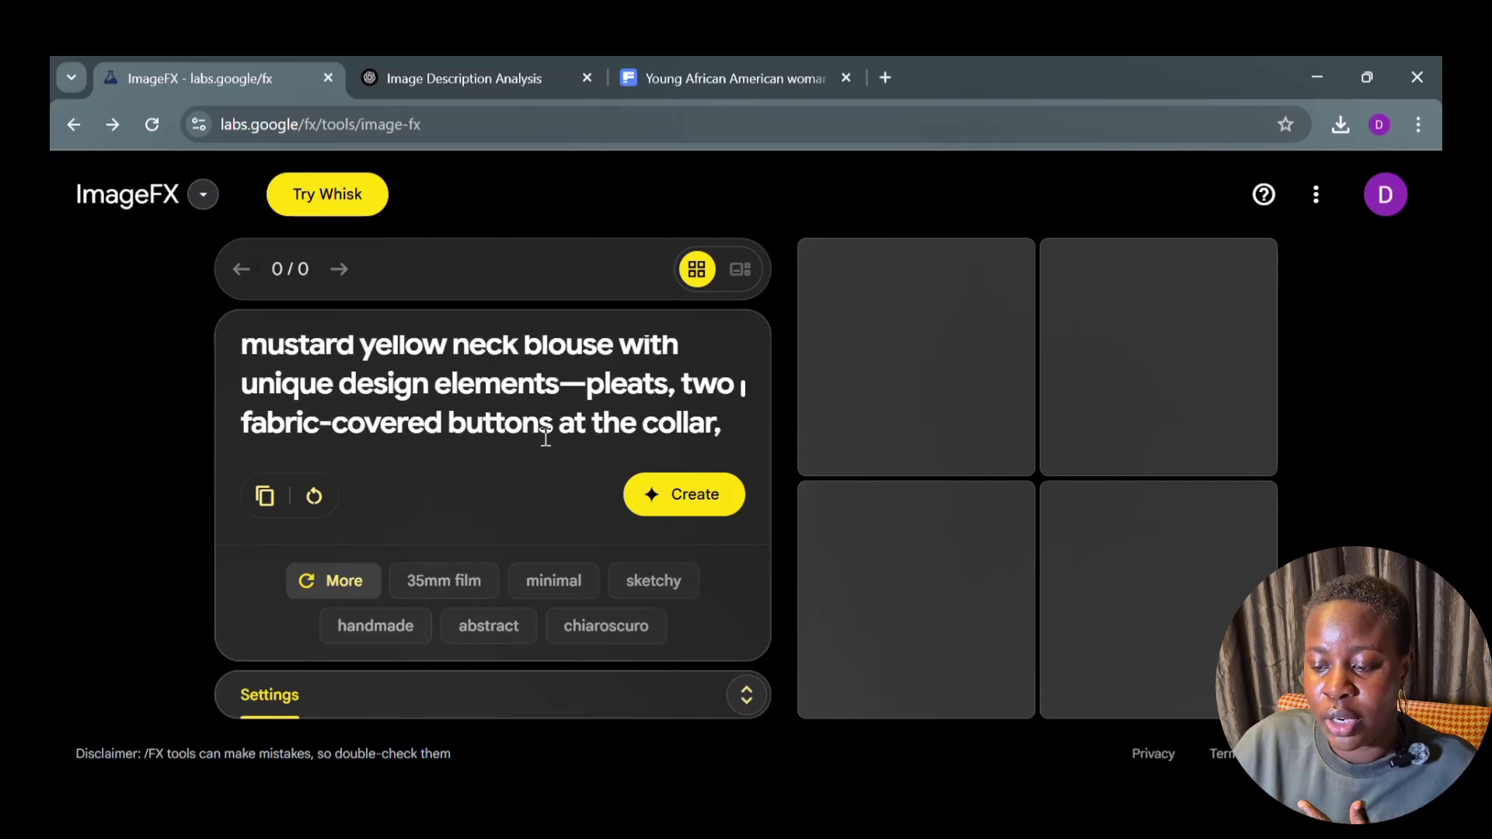
scroll(546, 438, "down", 2)
scroll(546, 438, "up", 1)
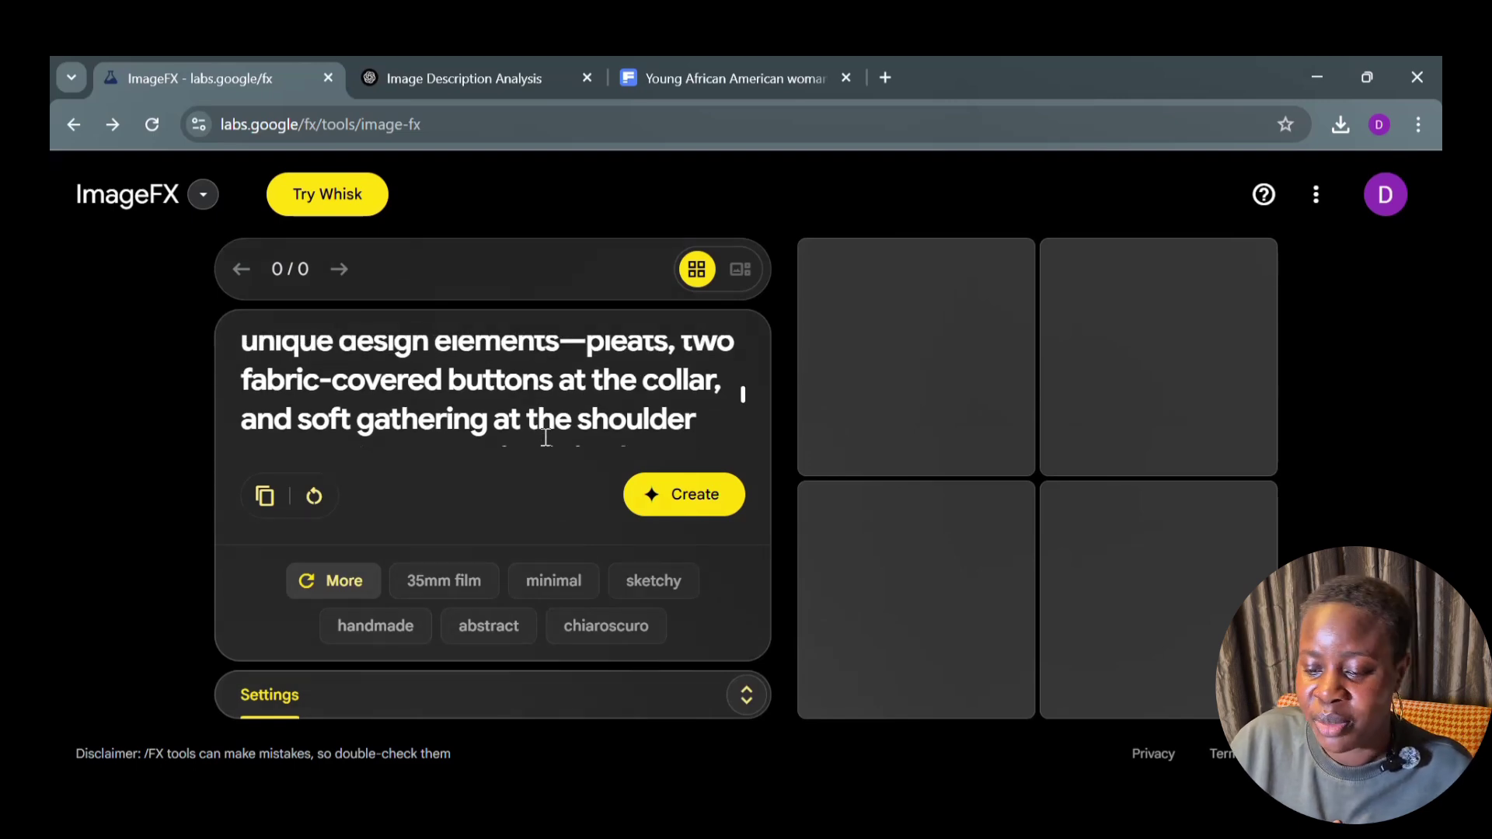
scroll(546, 437, "down", 3)
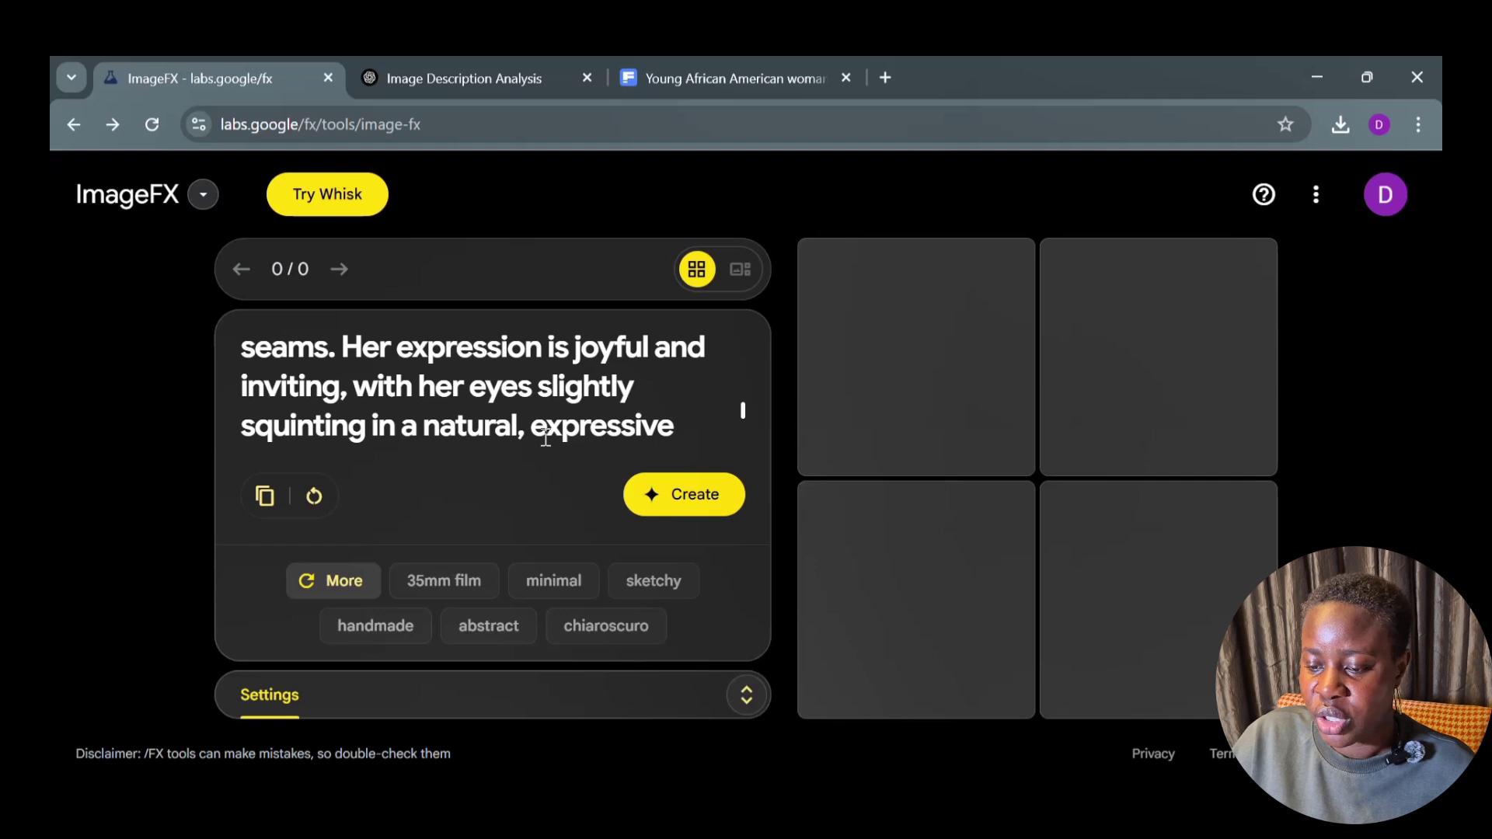
scroll(546, 437, "down", 1)
scroll(546, 437, "down", 1)
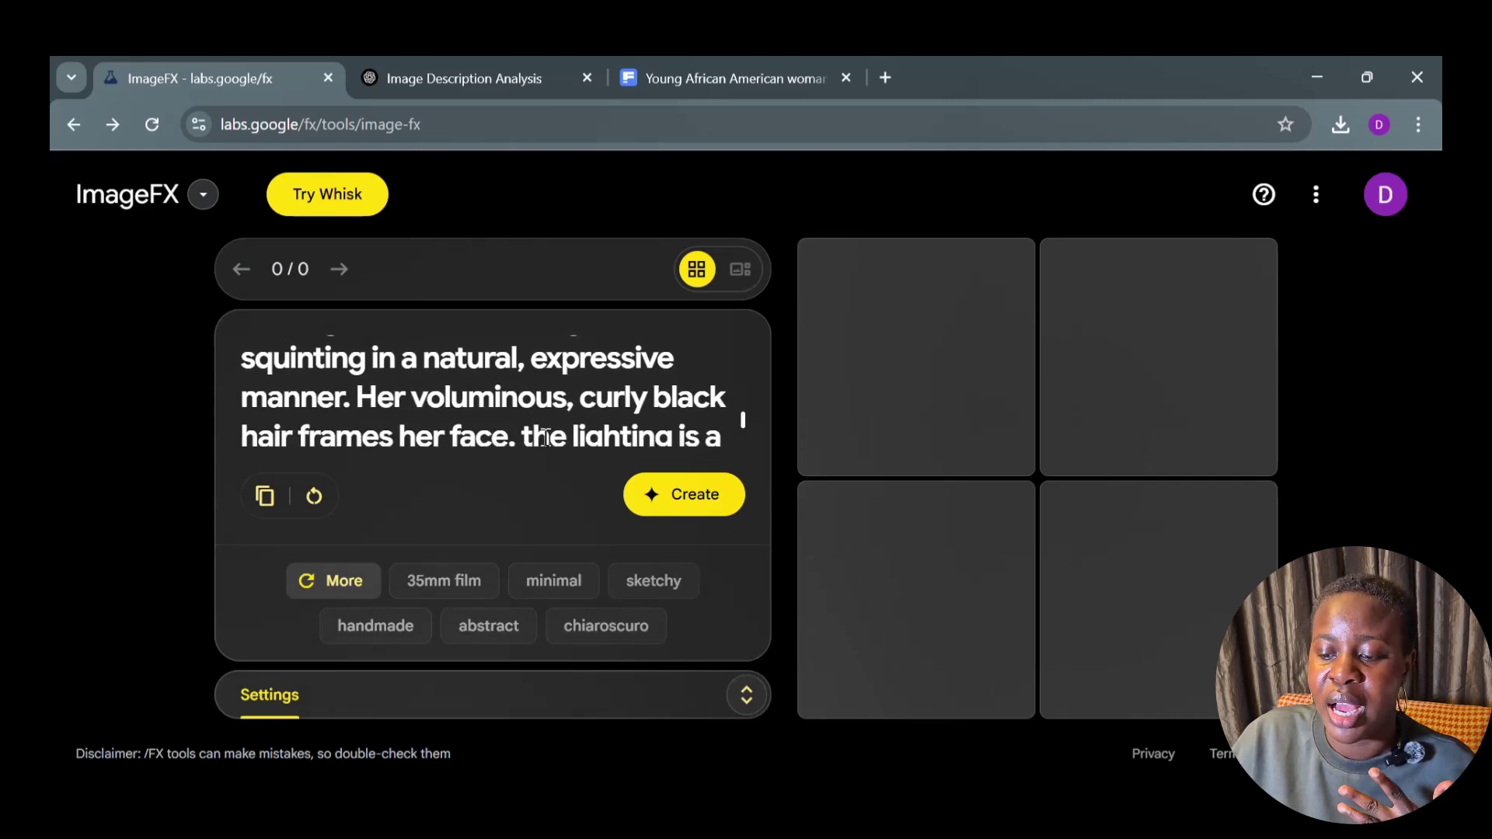
scroll(546, 438, "down", 2)
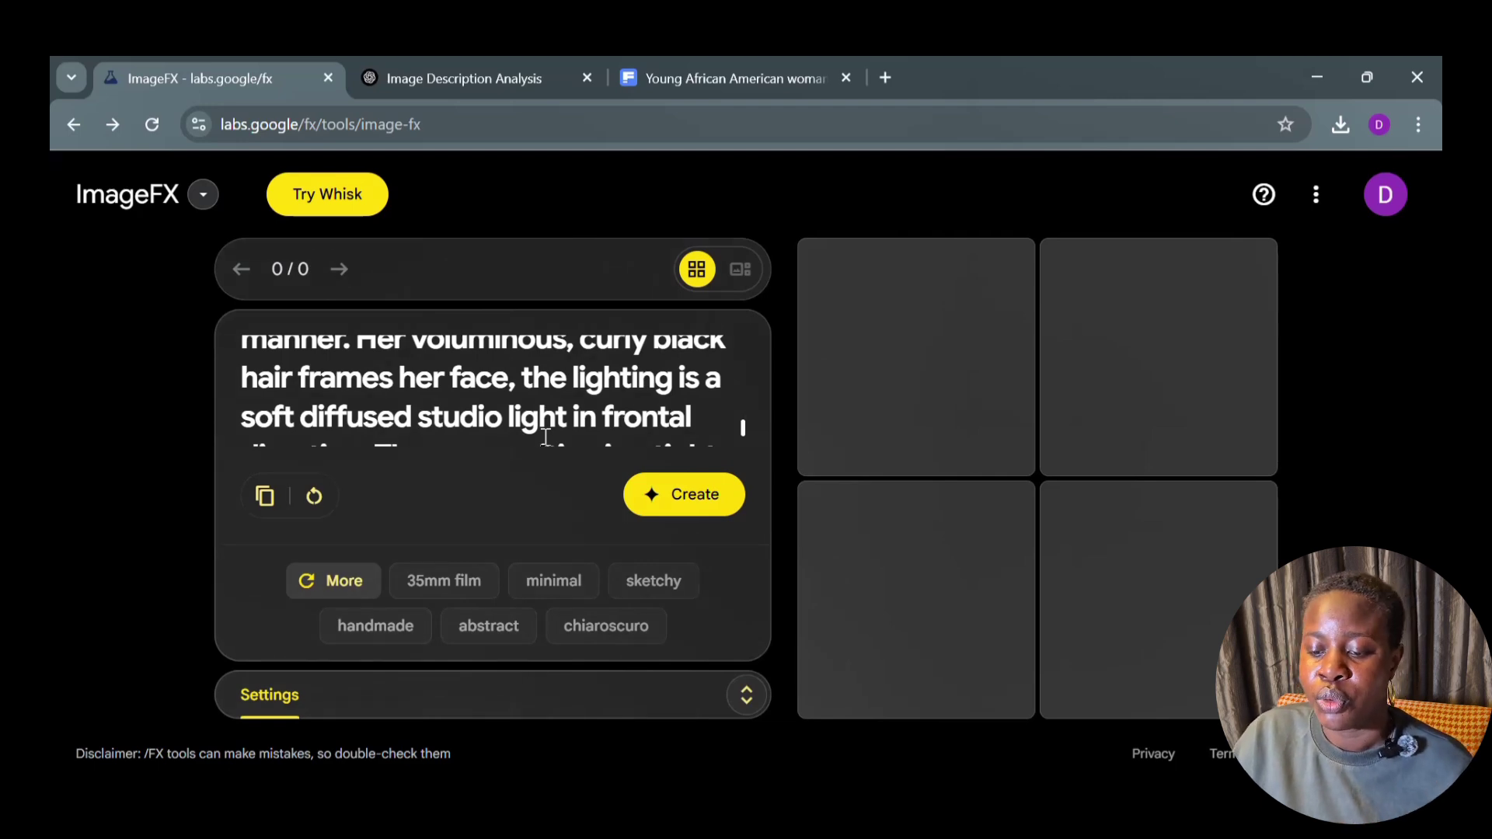
scroll(547, 438, "down", 2)
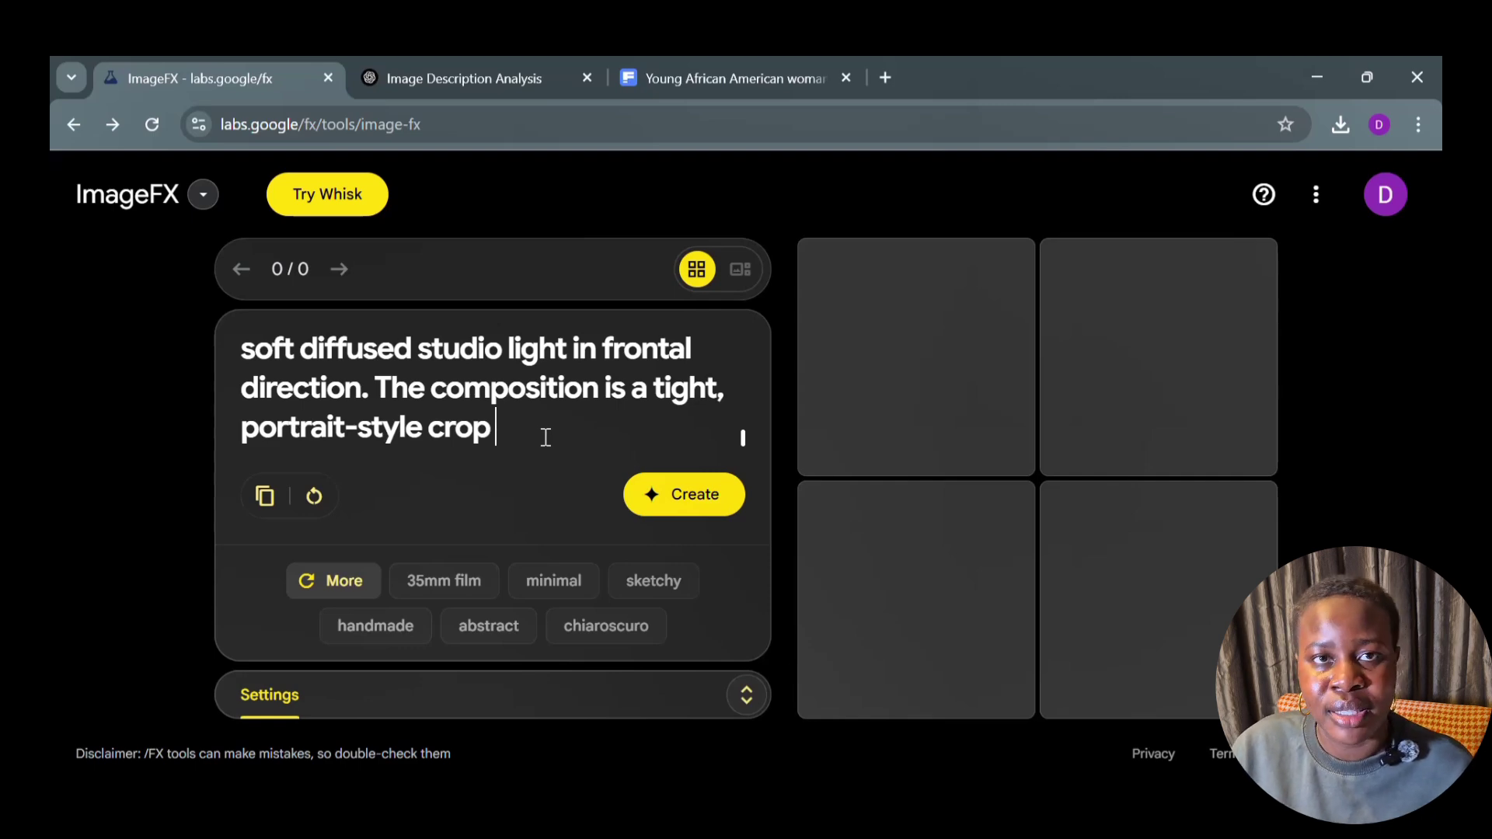
scroll(546, 437, "up", 5)
scroll(546, 437, "up", 1)
scroll(546, 438, "up", 2)
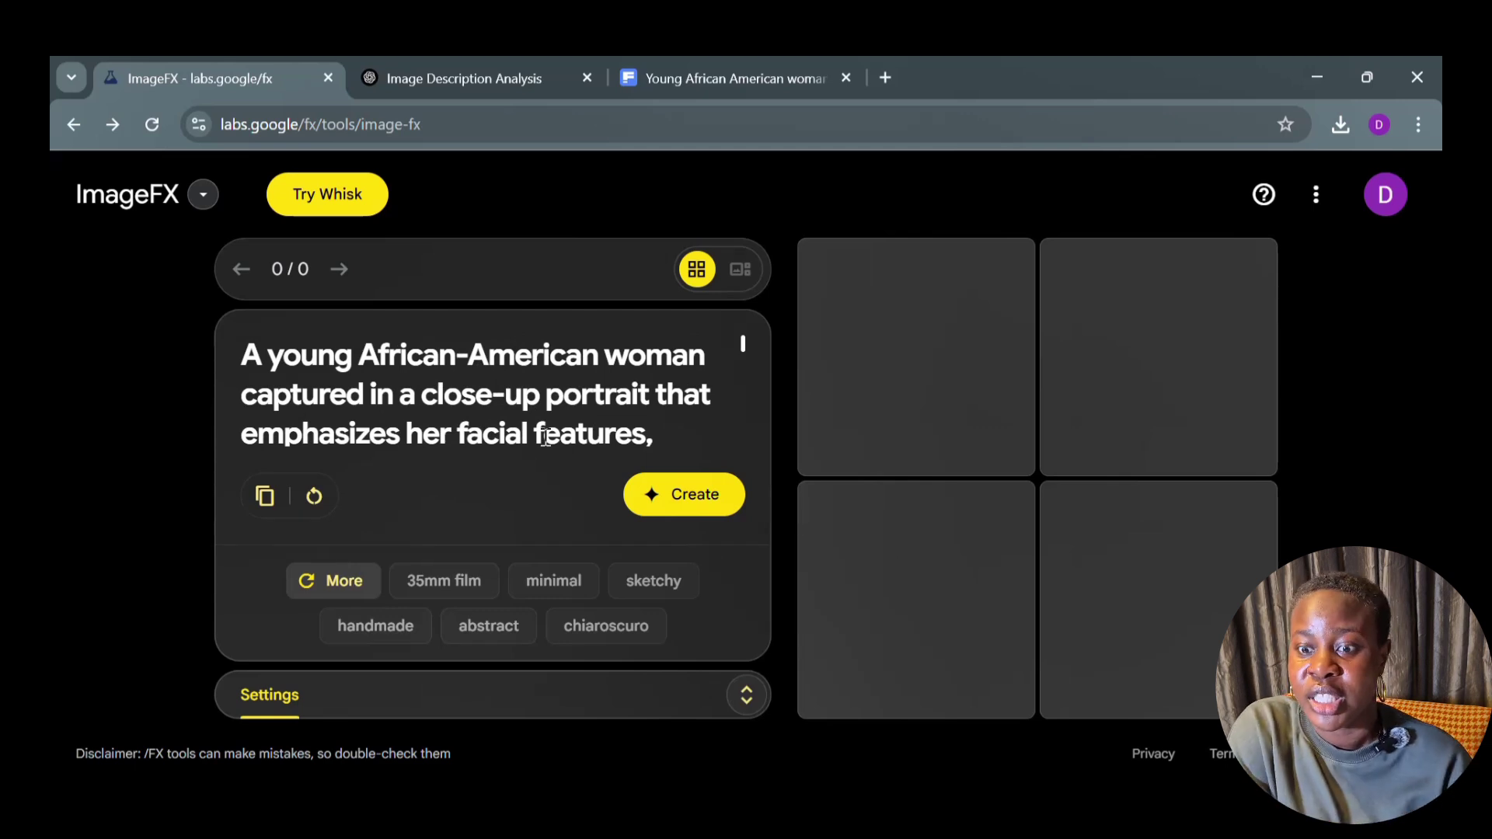
Generate images from the prompt and download the portrait with the brown background.
left_click(695, 496)
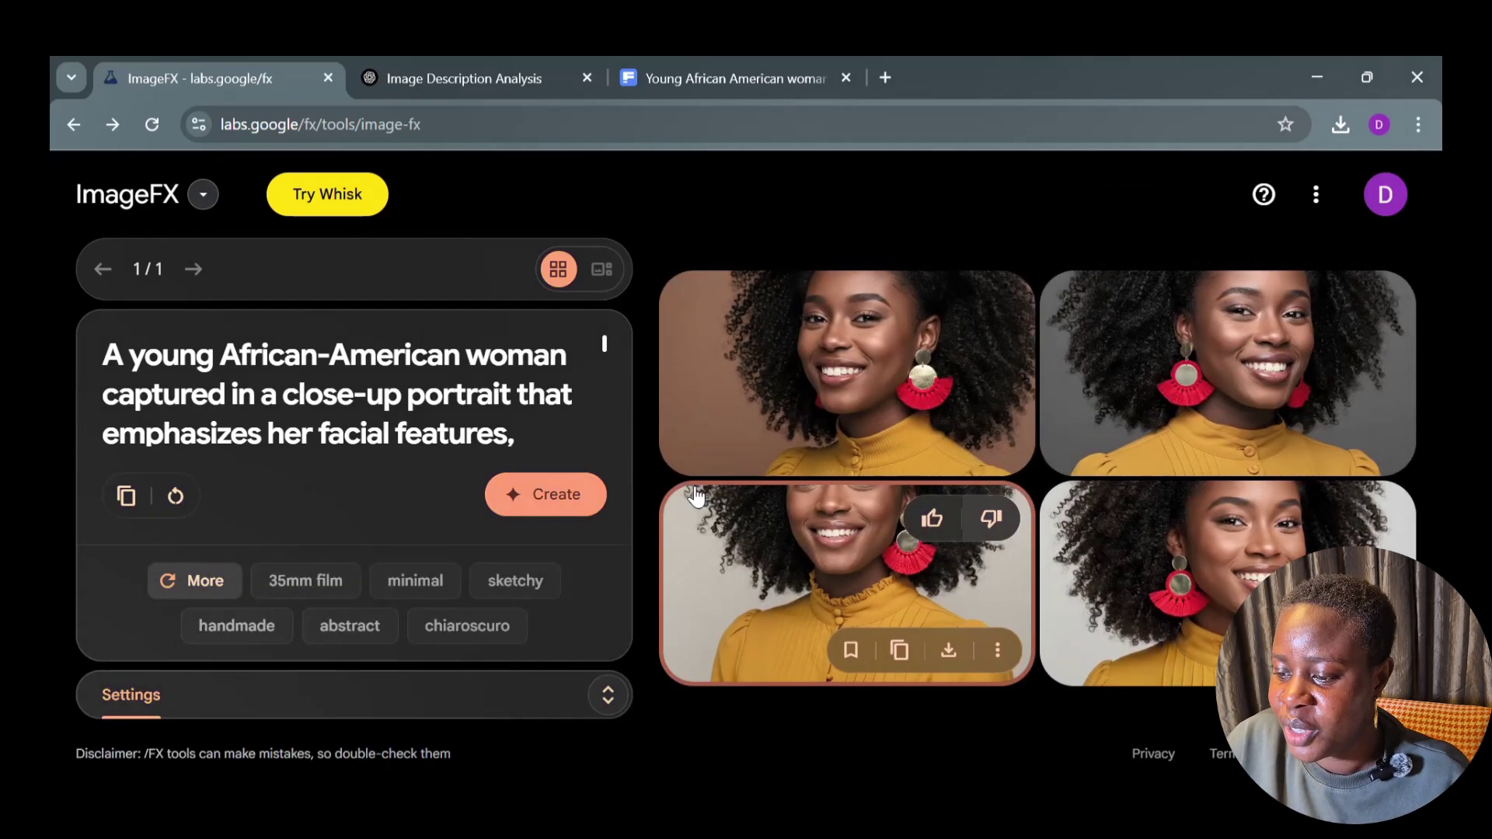
left_click(829, 369)
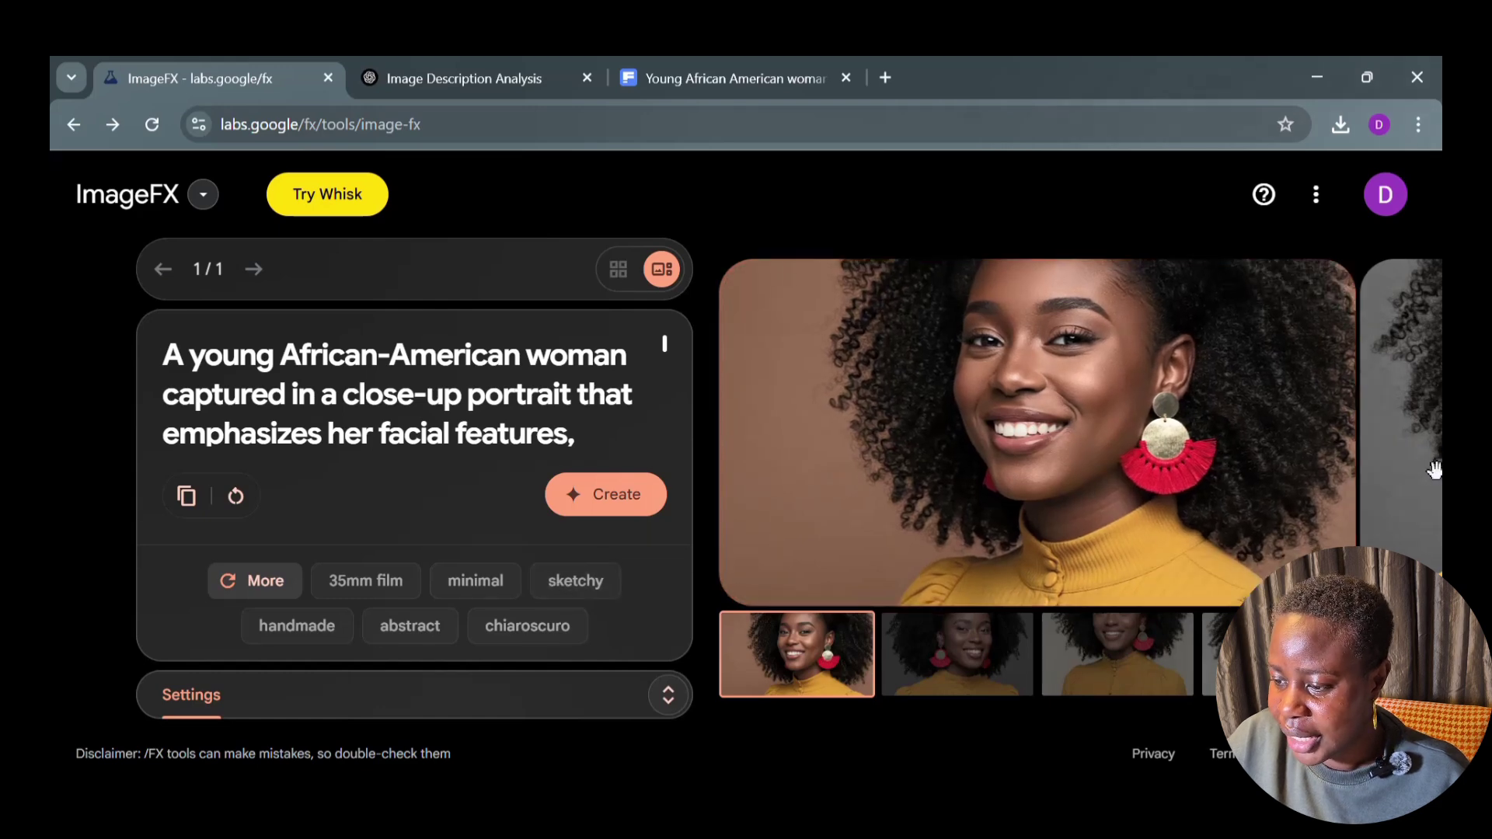
left_click(999, 683)
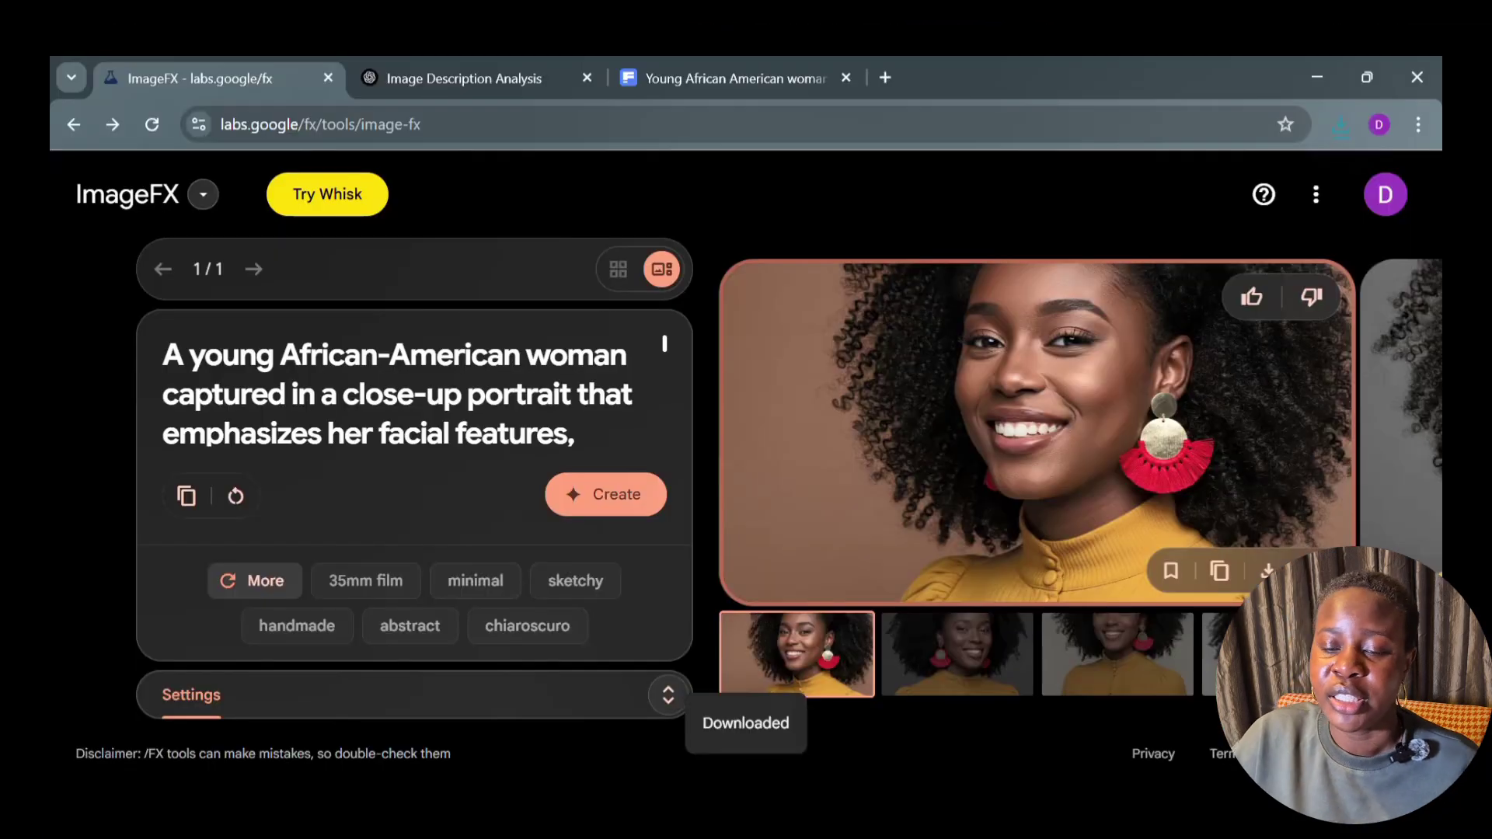
left_click(1314, 572)
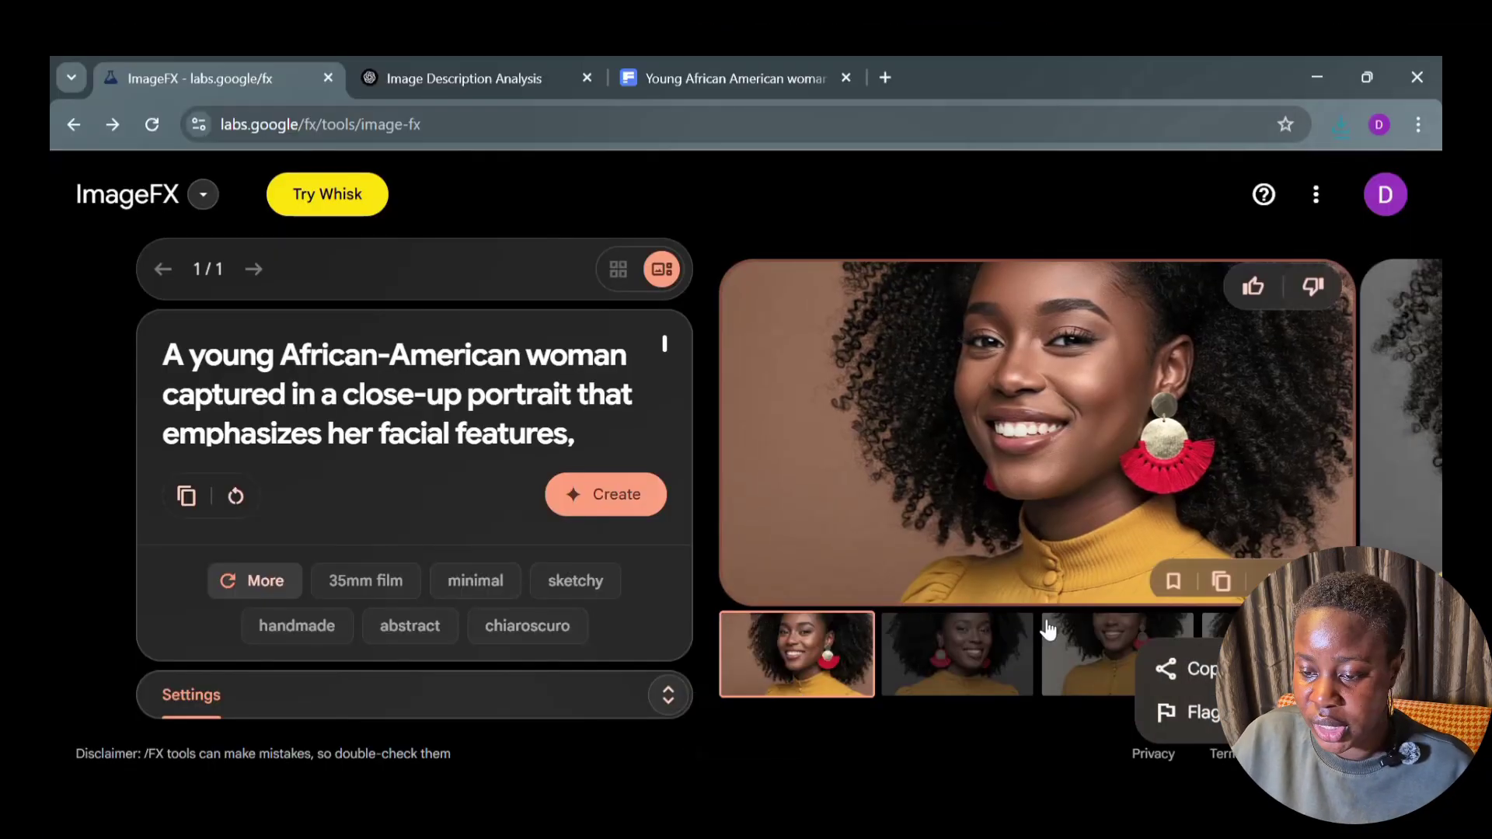
Download the third generated portrait and display the fourth one enlarged.
left_click(1114, 676)
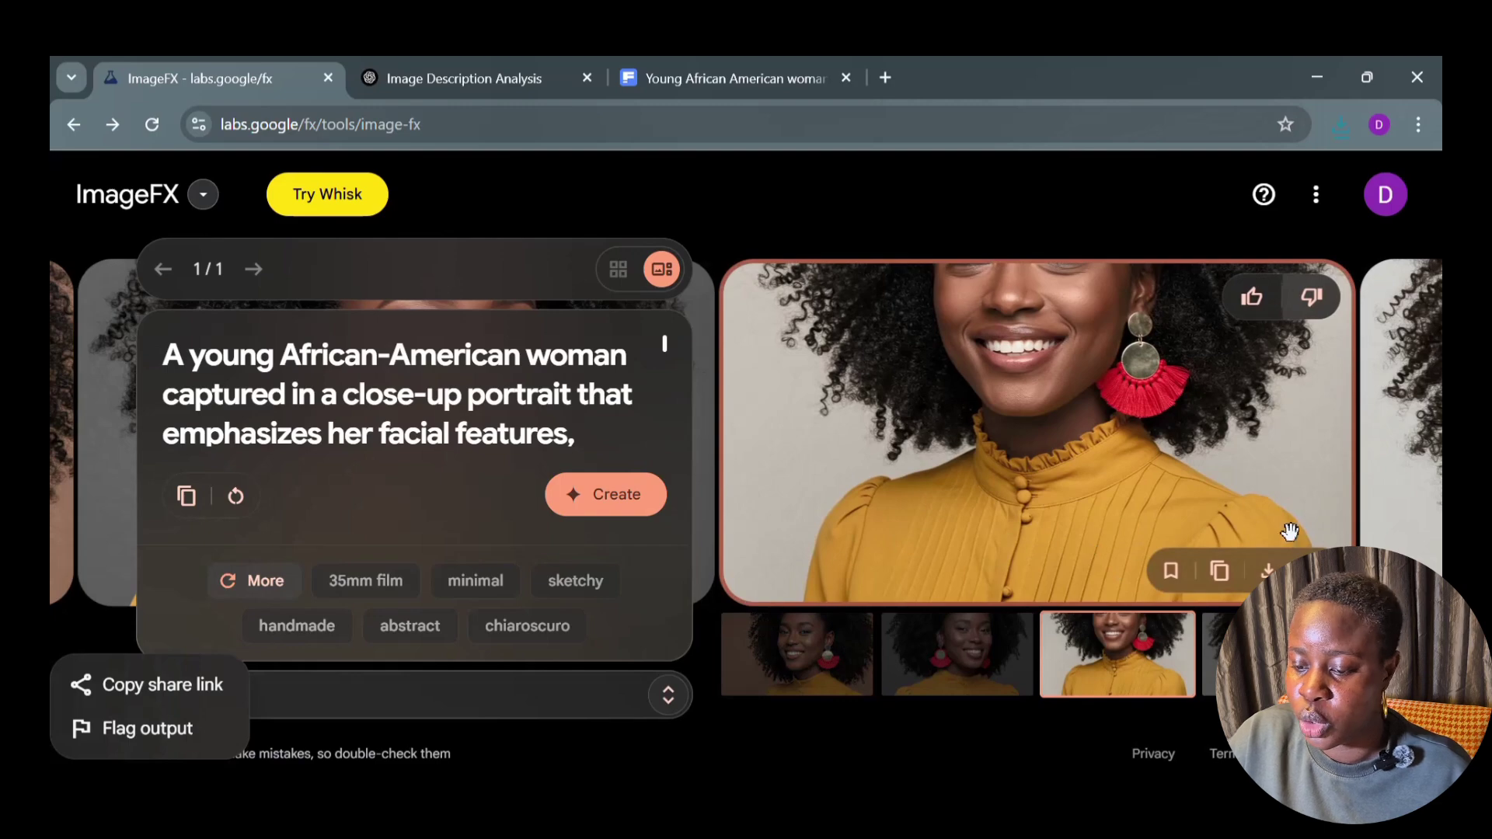
left_click(1267, 571)
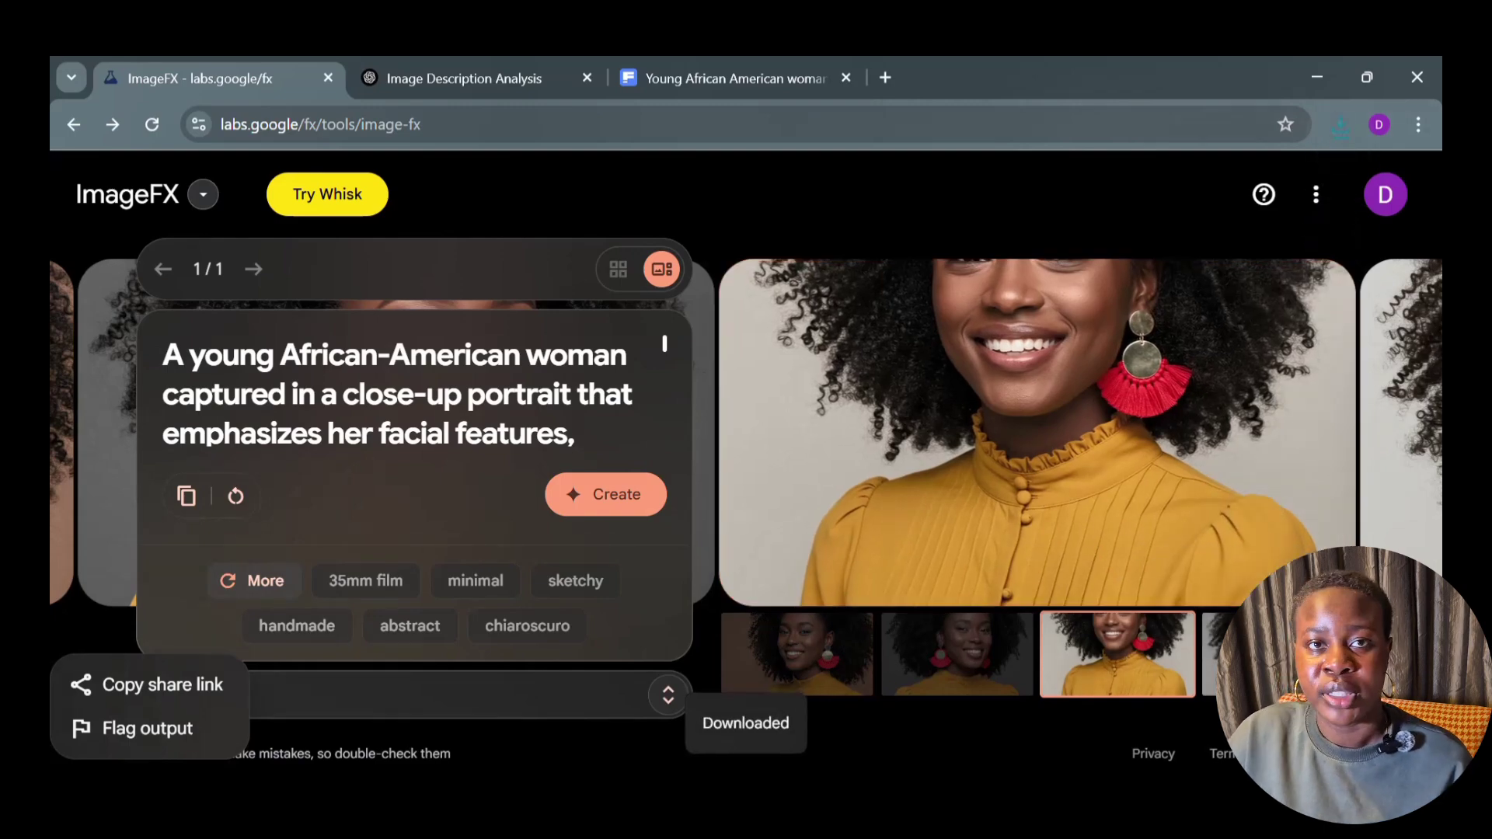
left_click(1209, 653)
left_click(309, 496)
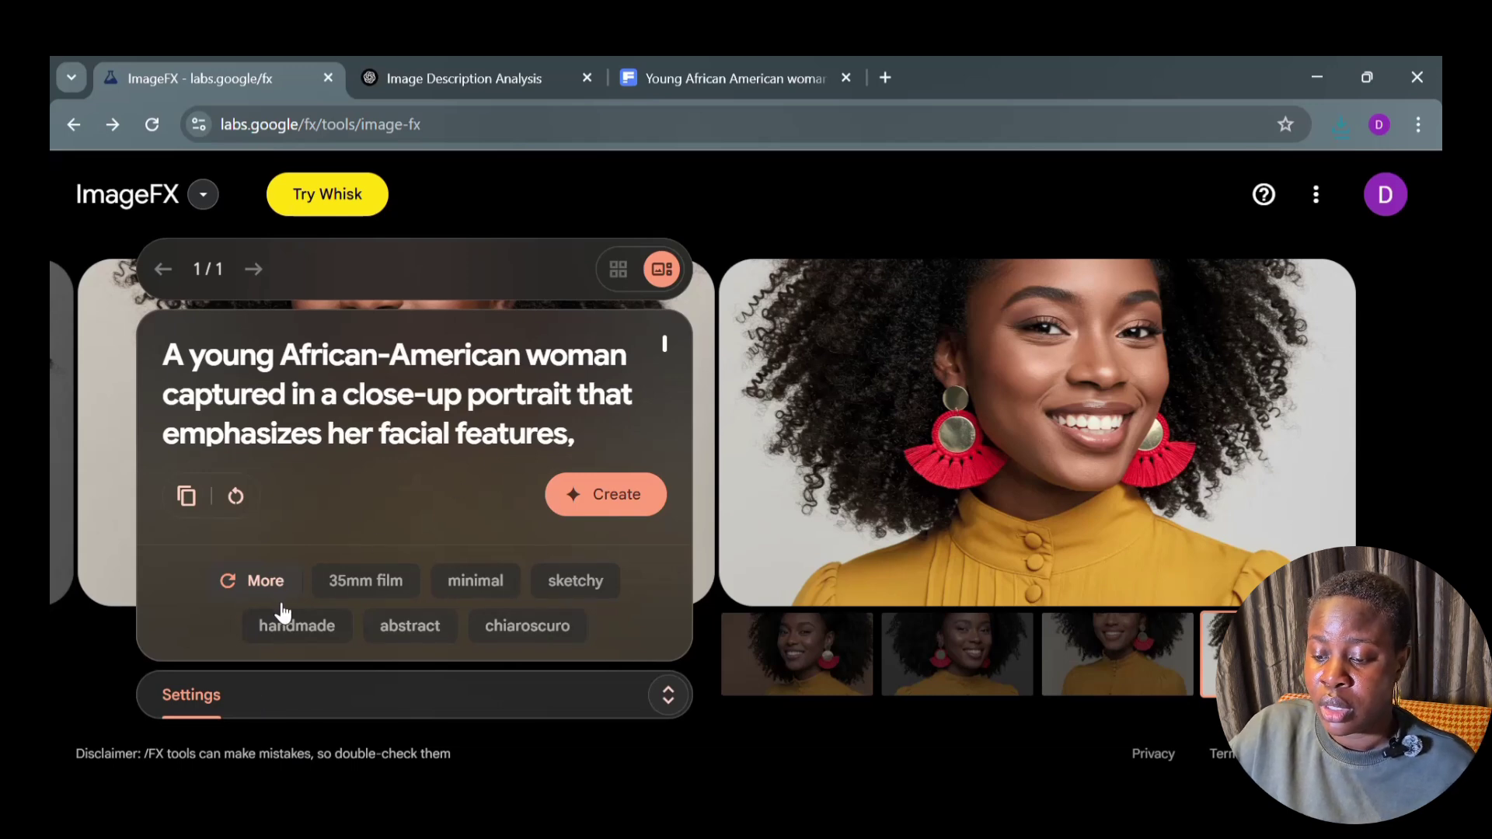
Examine the aspect ratio and model options in the generation settings.
left_click(667, 695)
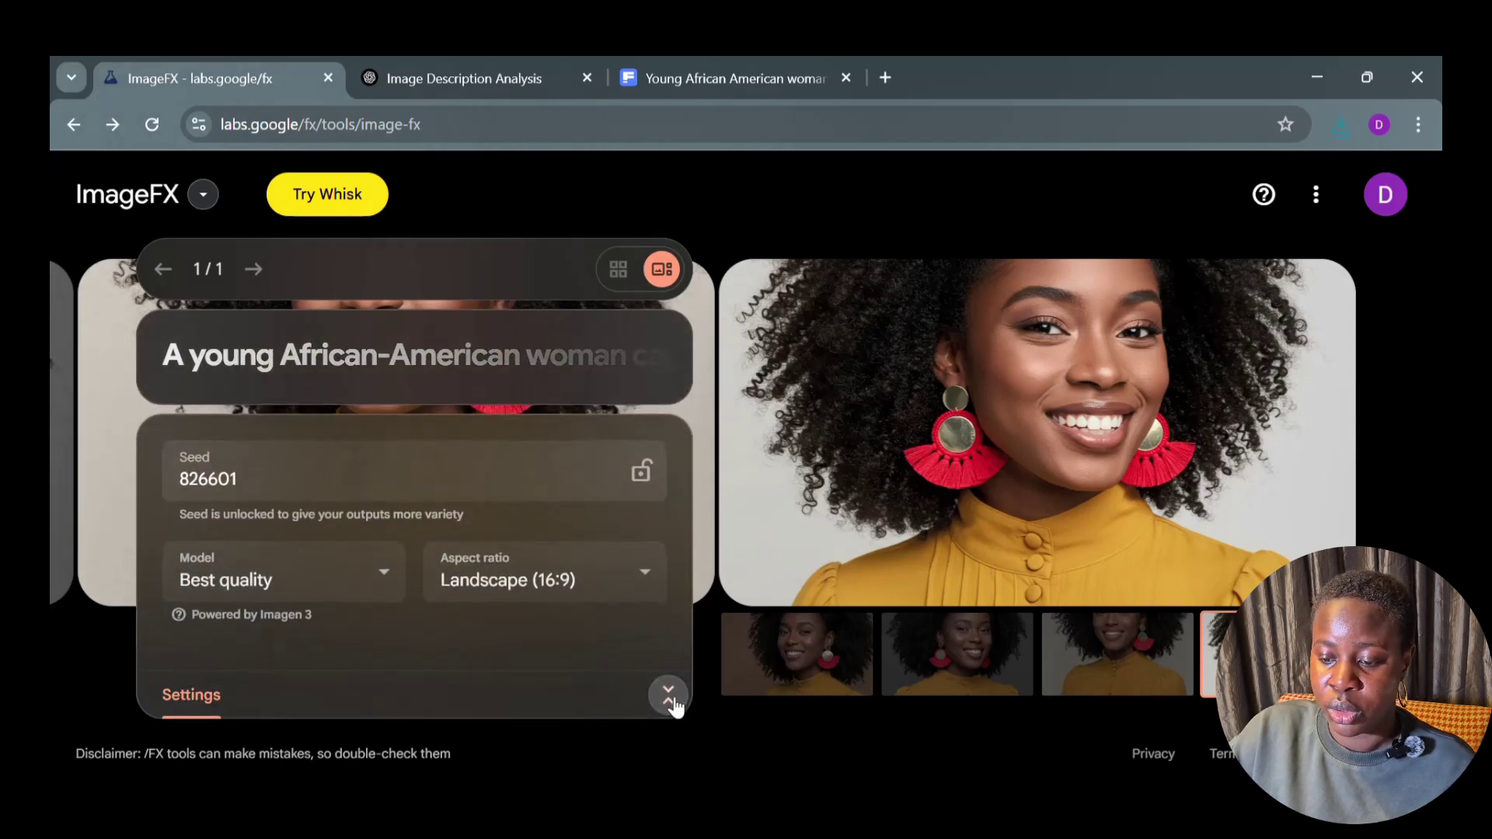
left_click(654, 595)
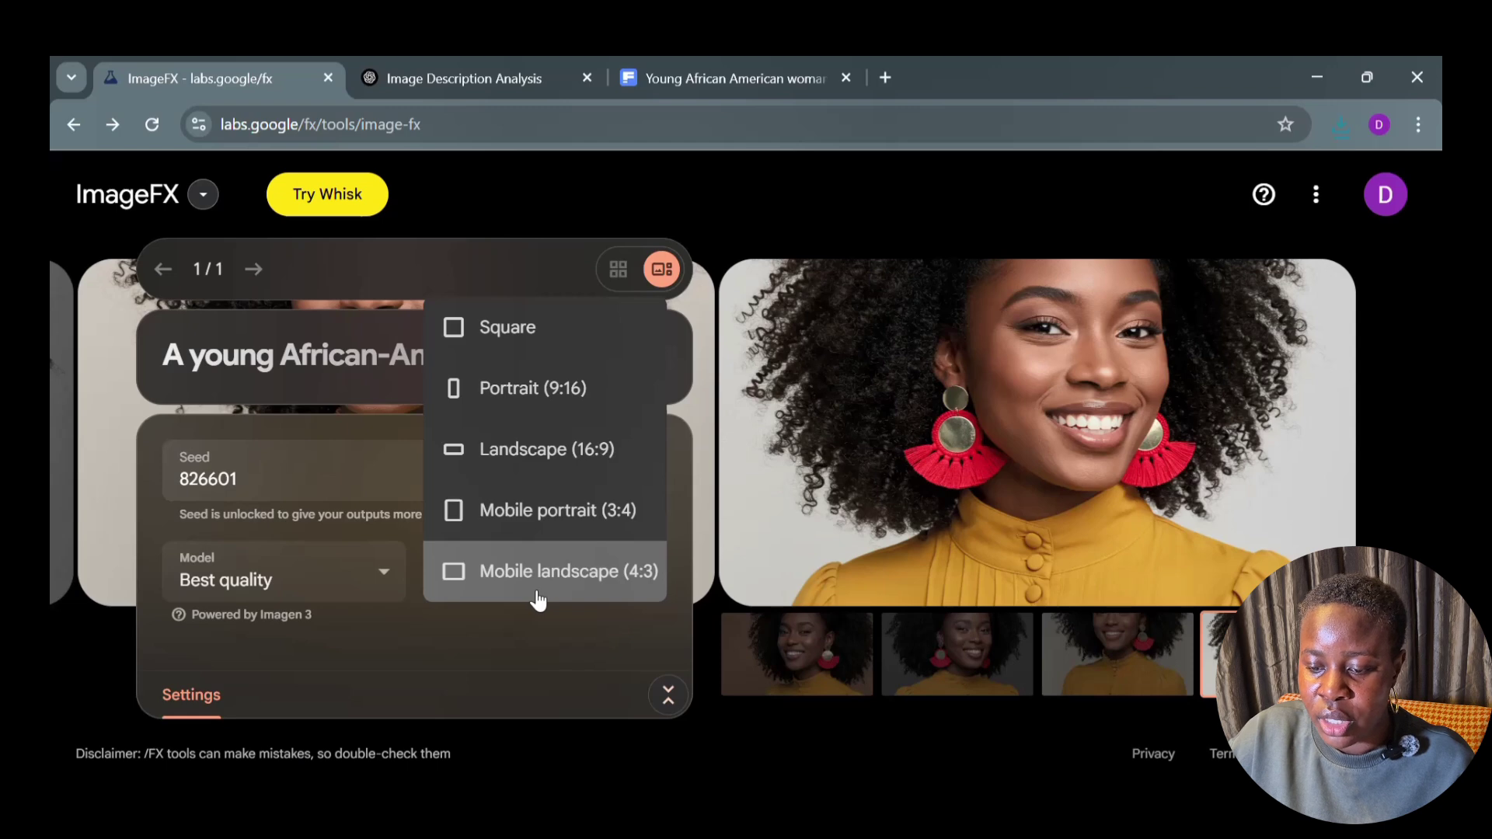
left_click(388, 589)
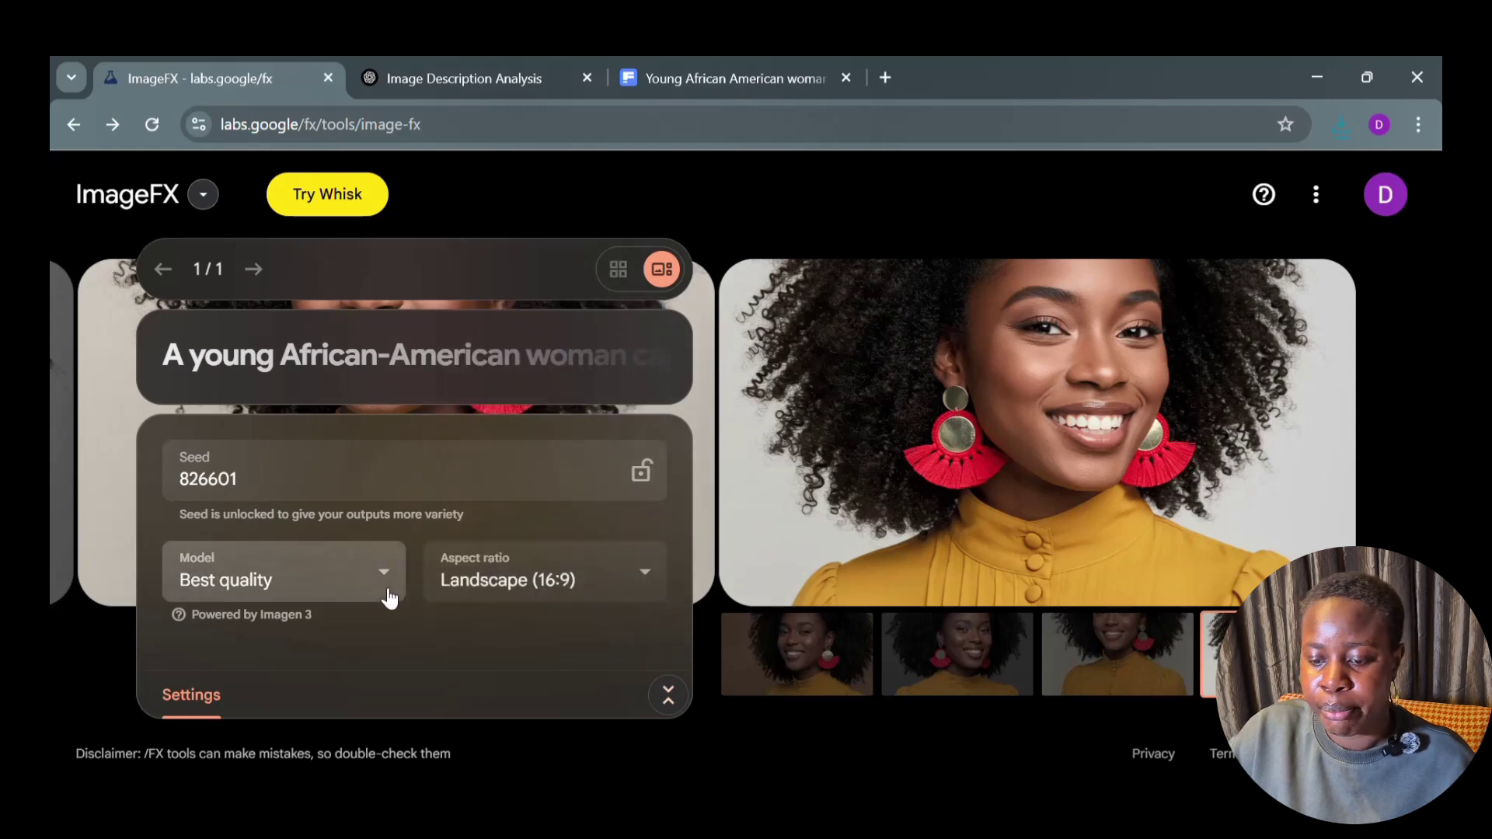
left_click(388, 597)
left_click(457, 654)
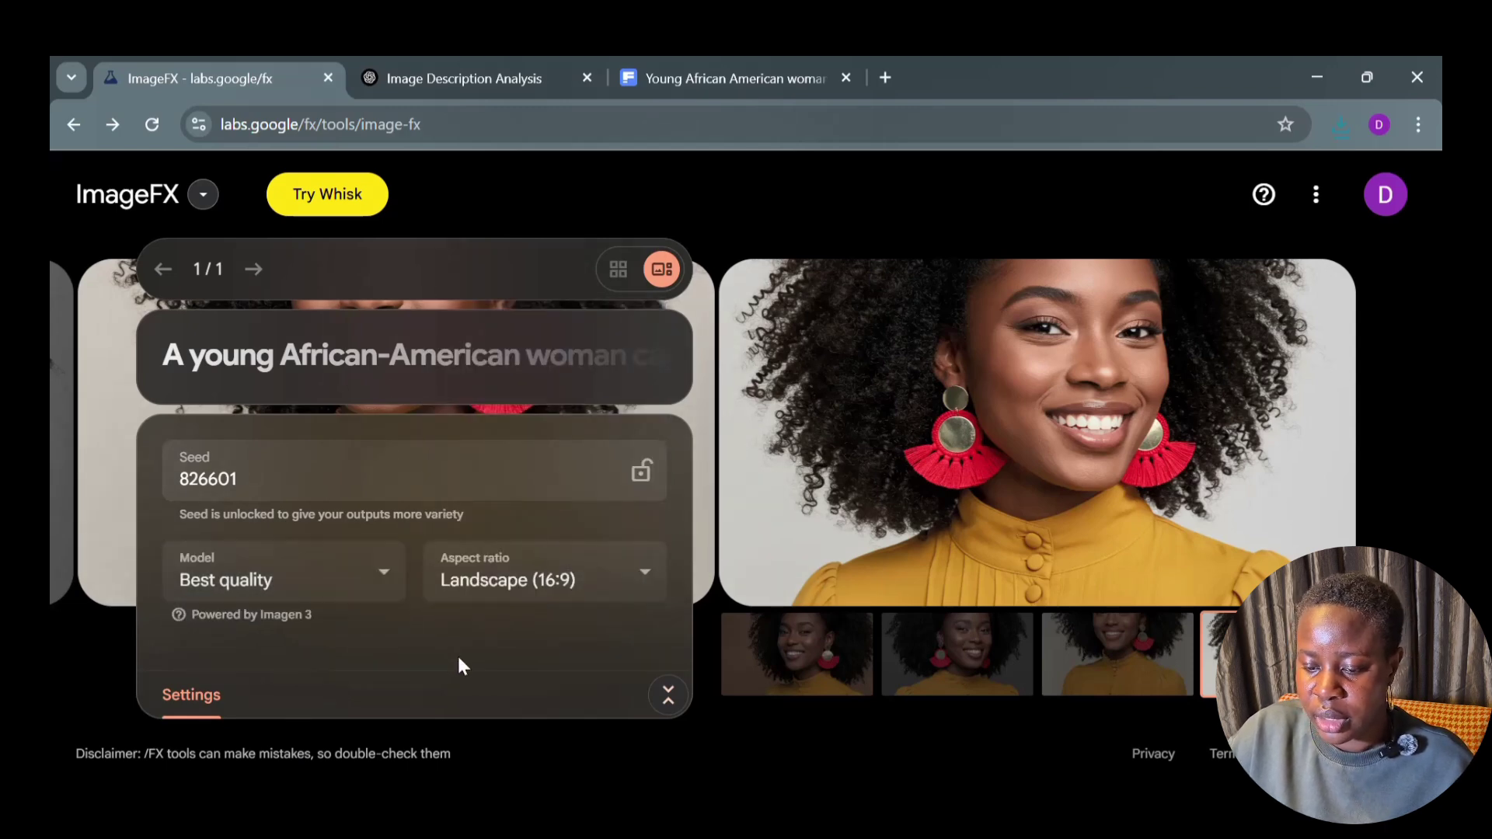
left_click(668, 697)
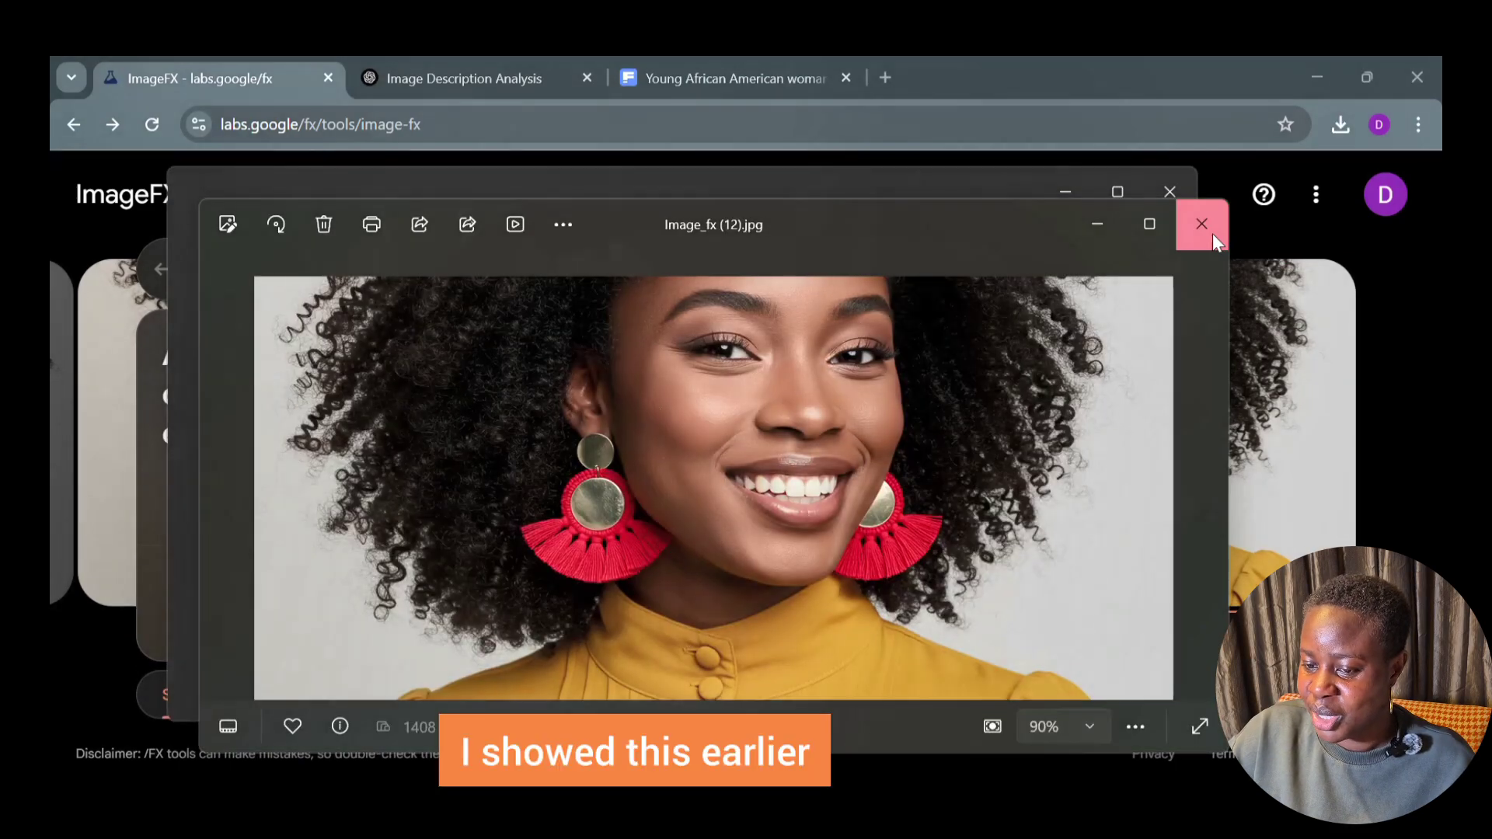
Compare the downloaded AI portraits with the original stock photo in the image viewer.
left_click(1209, 233)
scroll(953, 349, "up", 2)
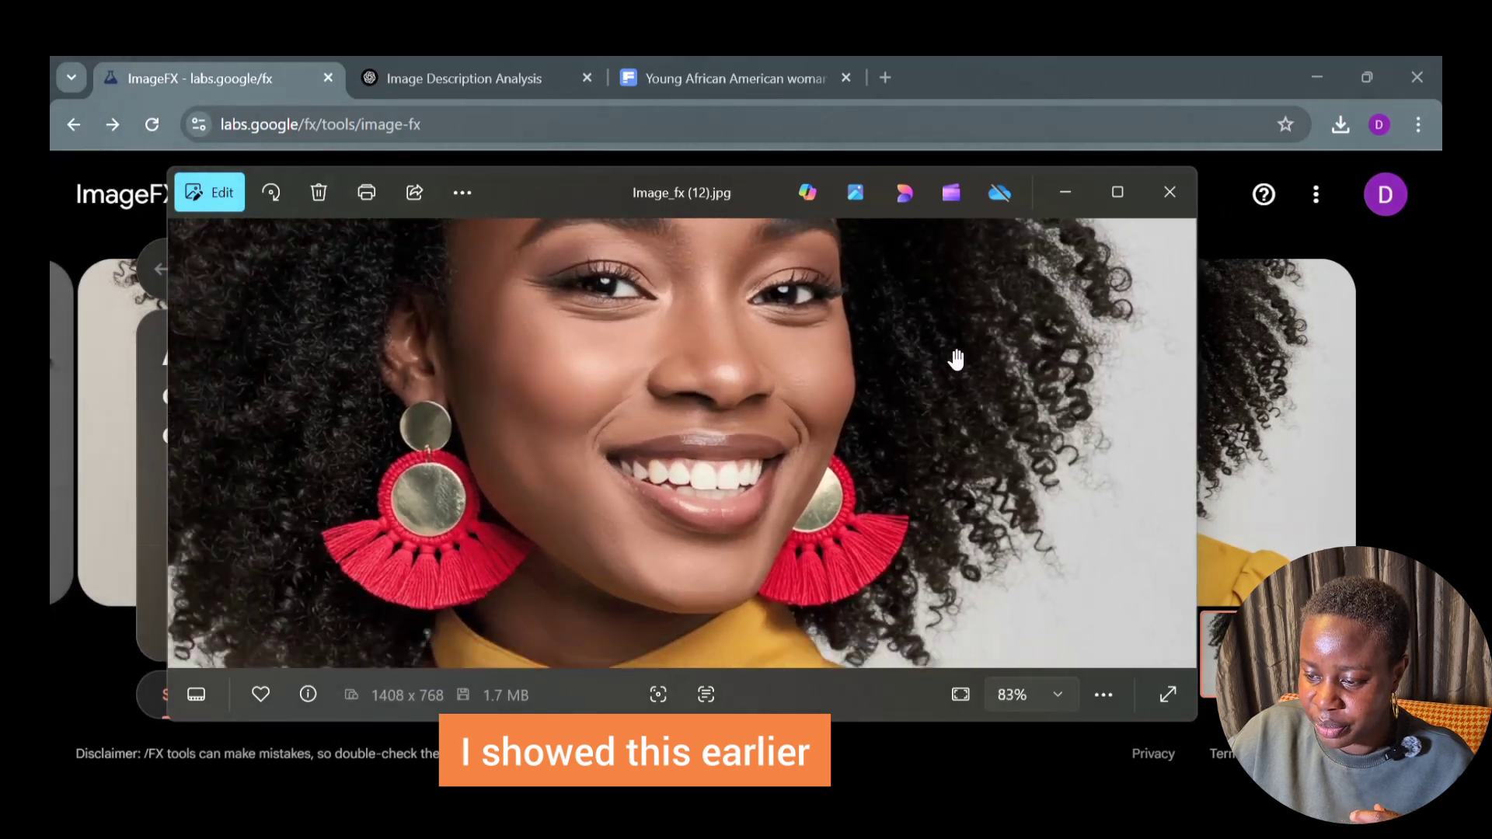
scroll(953, 350, "down", 2)
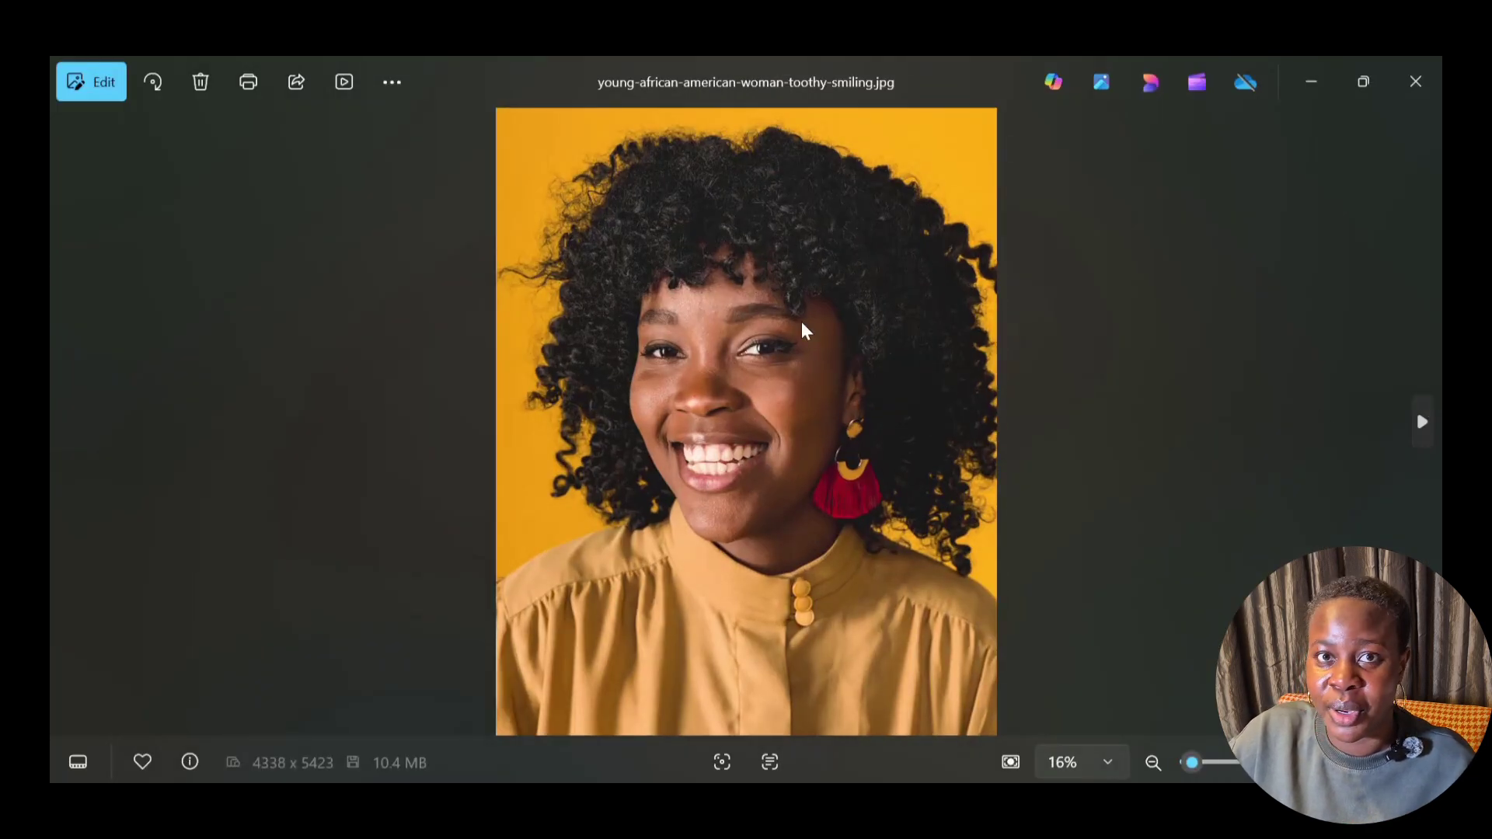
left_click(70, 423)
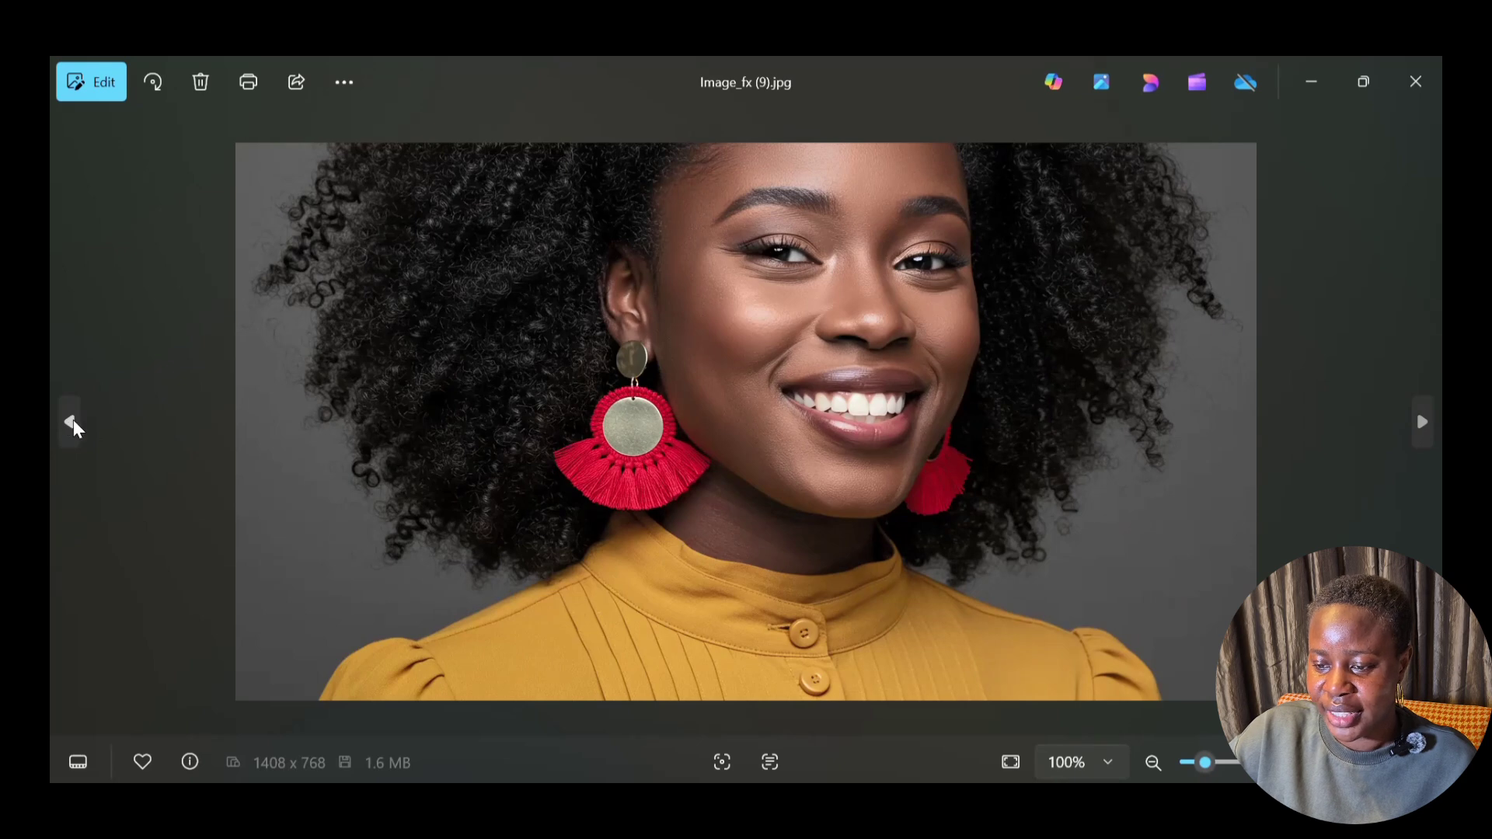
left_click(70, 422)
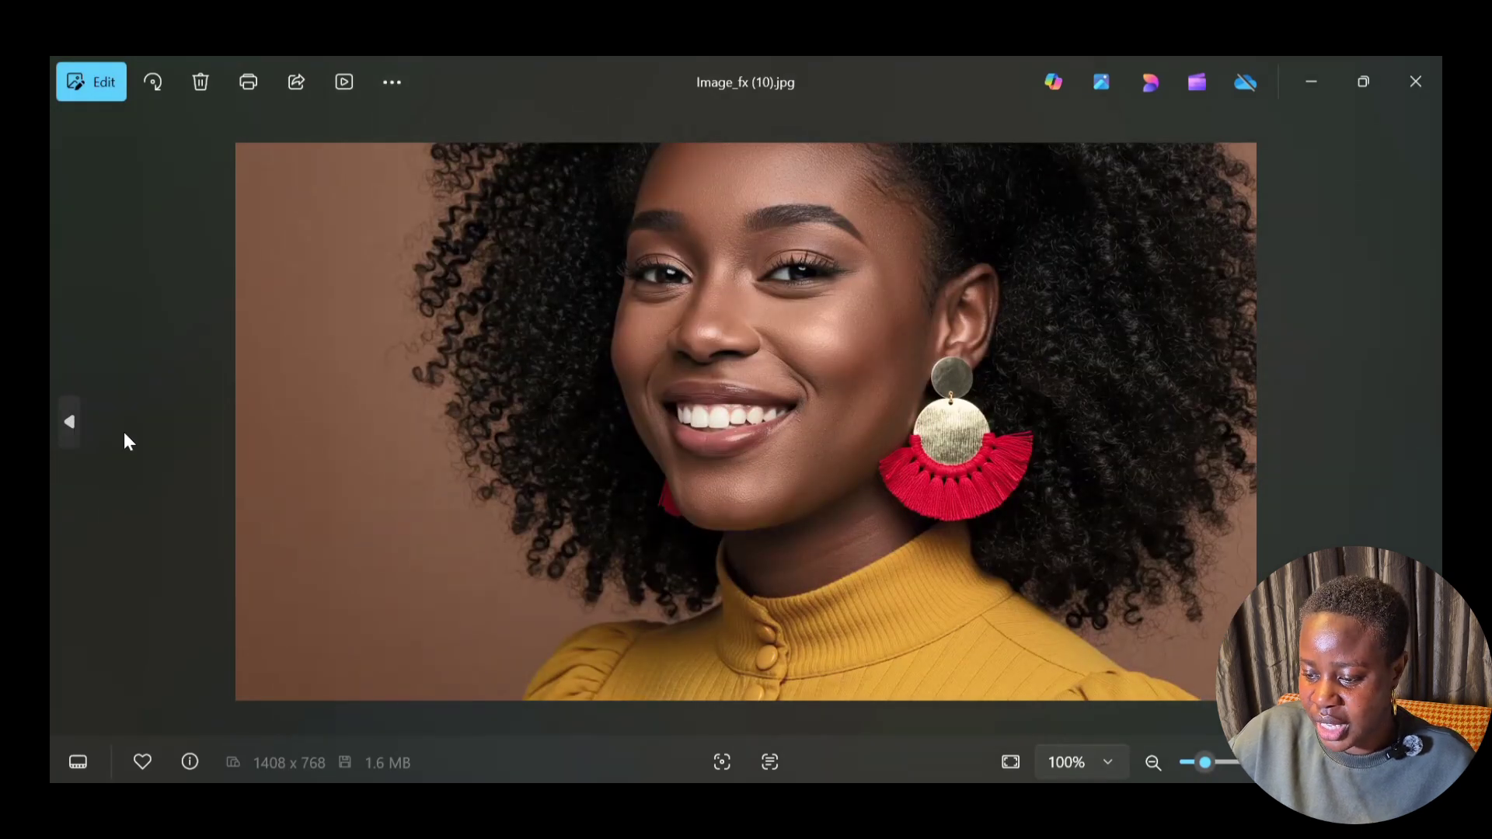
left_click(1424, 419)
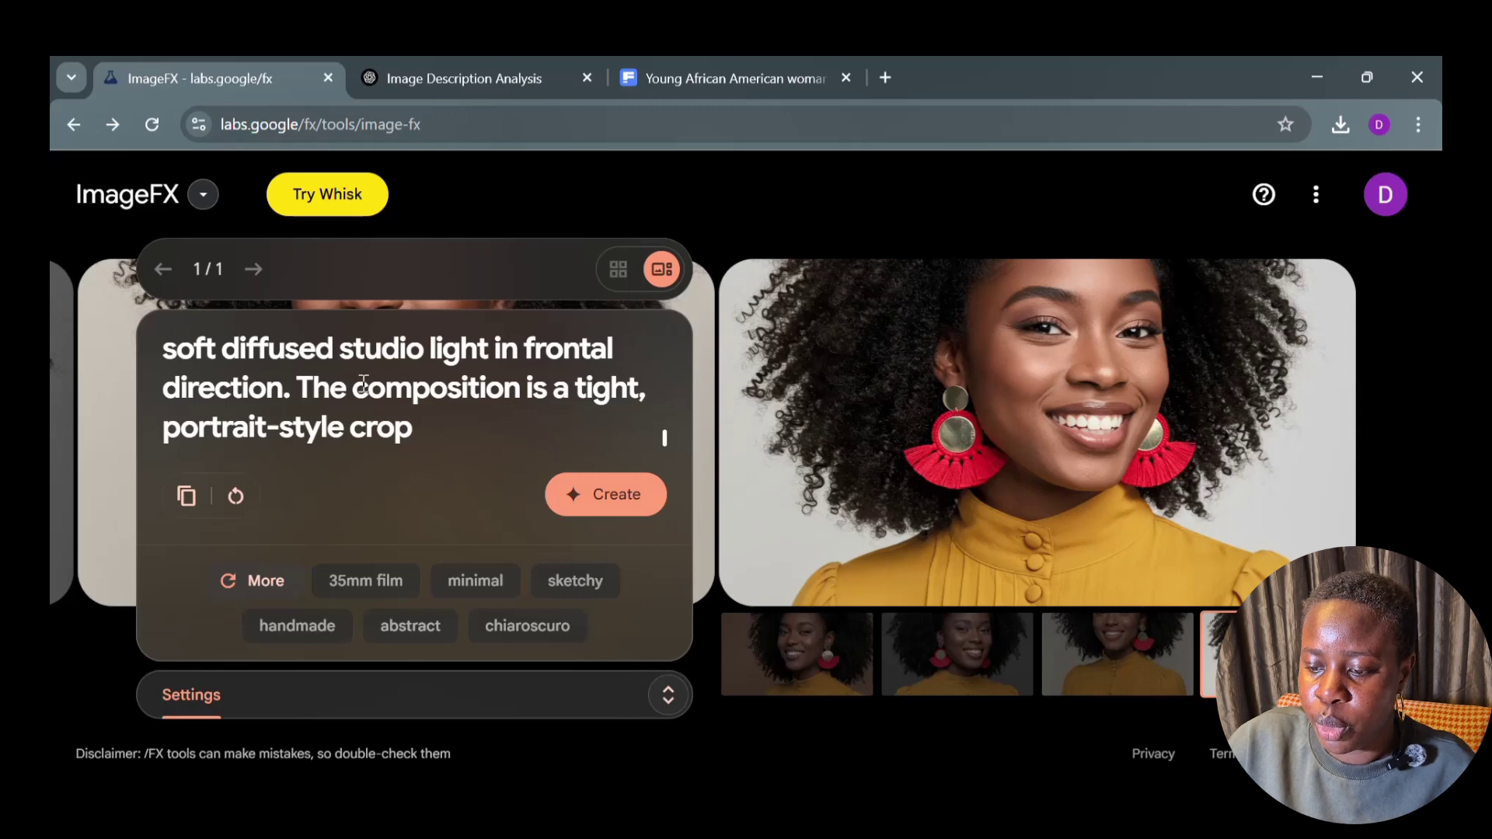
Replace "tight, portrait-style crop" with "portrait" in the composition sentence at the end of the ImageFX prompt.
left_click(567, 384)
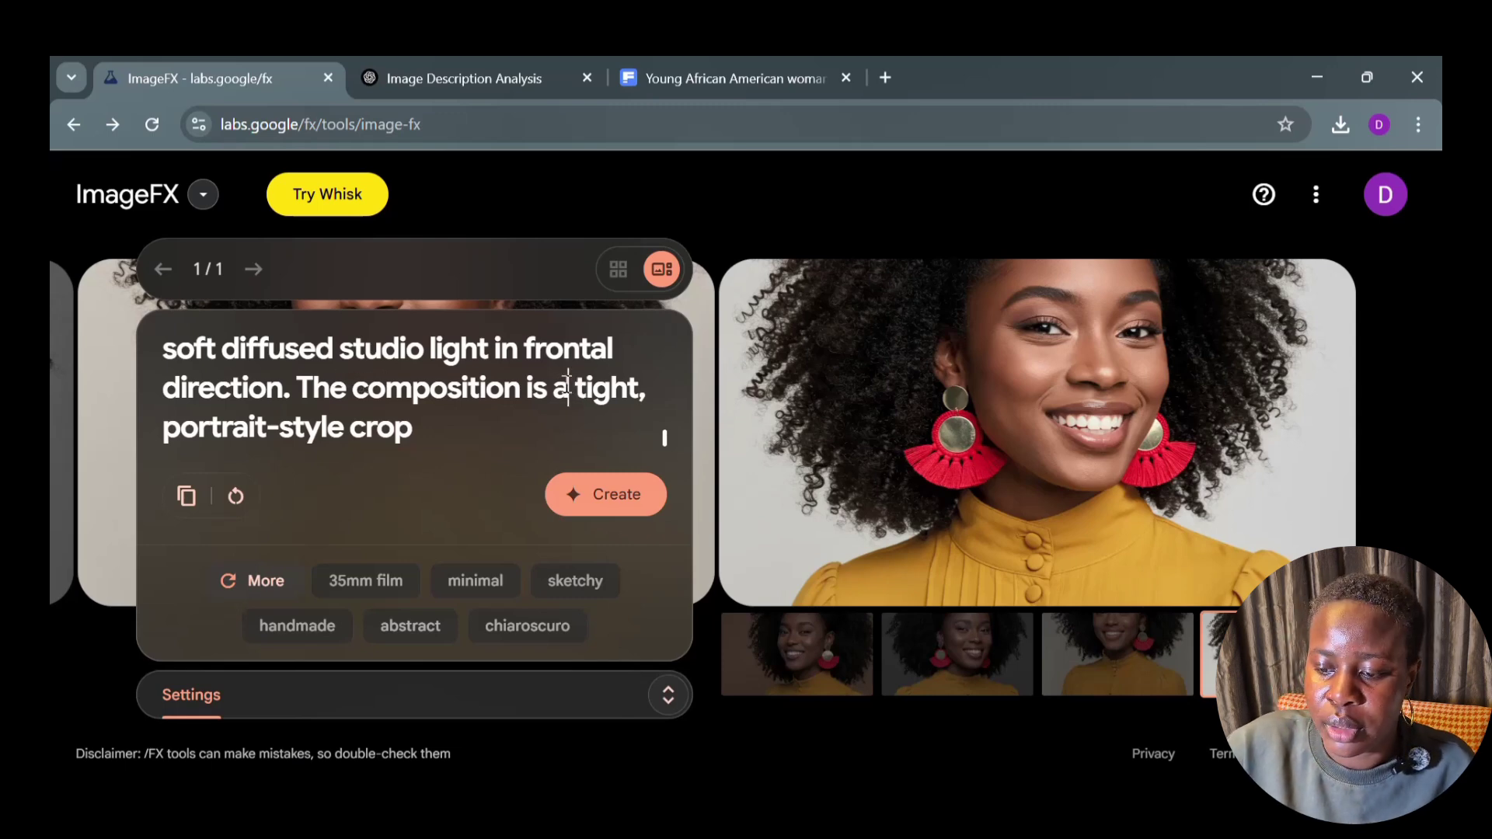
left_click_drag(567, 384, 616, 424)
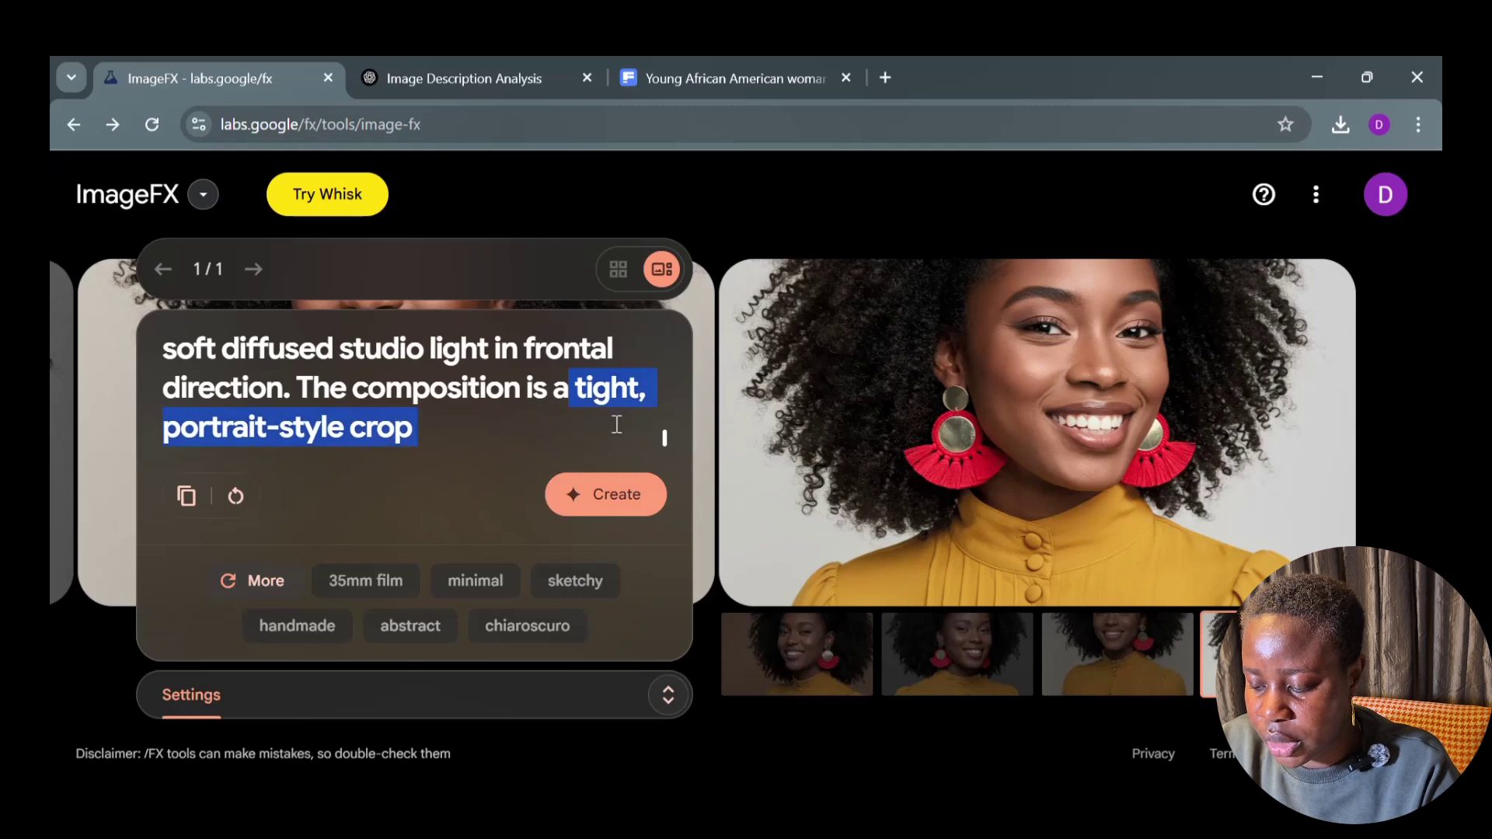
key("BackSpace")
type("po")
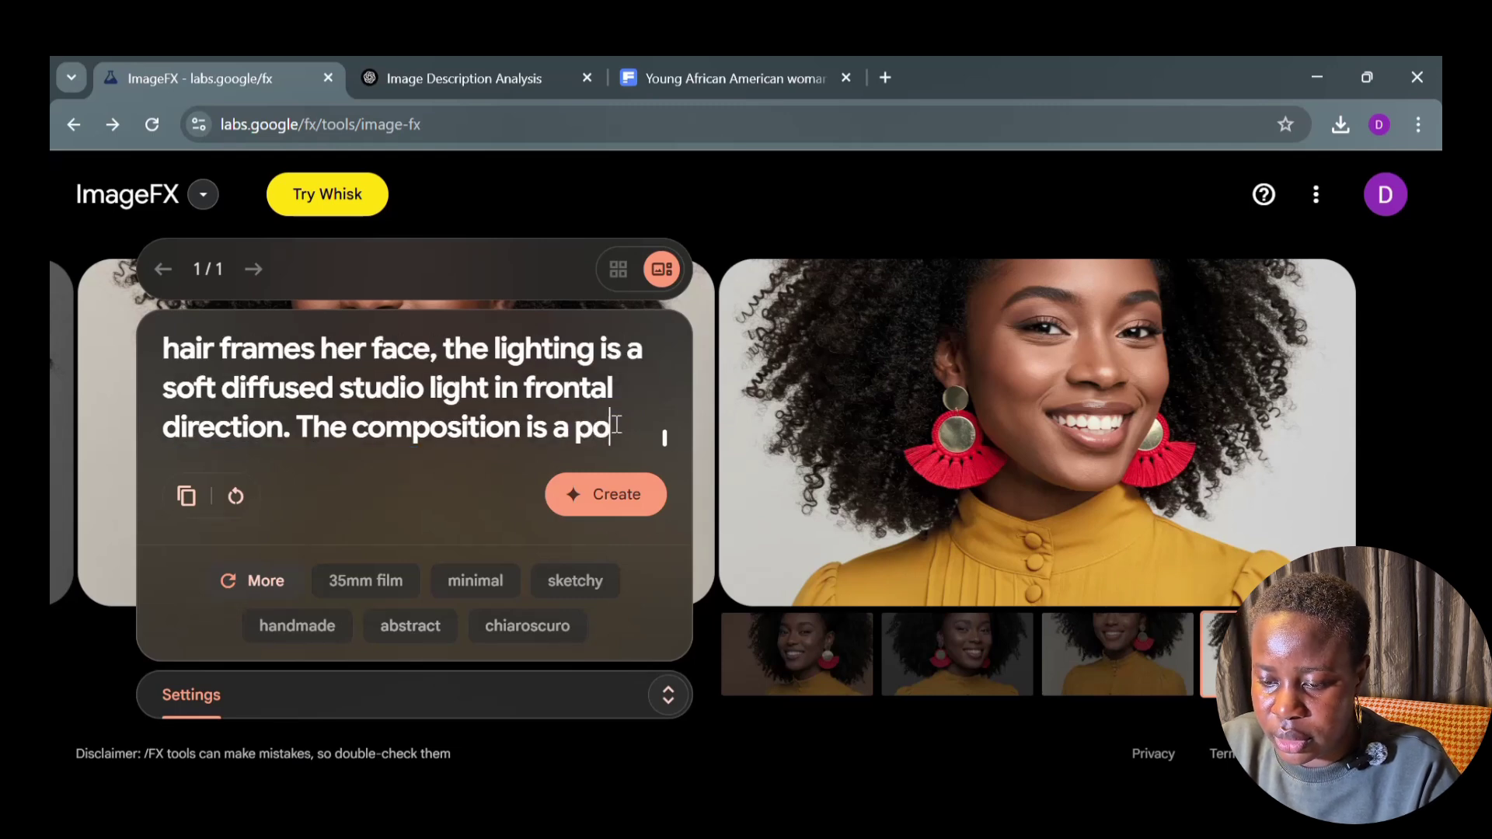
type("rtrait ")
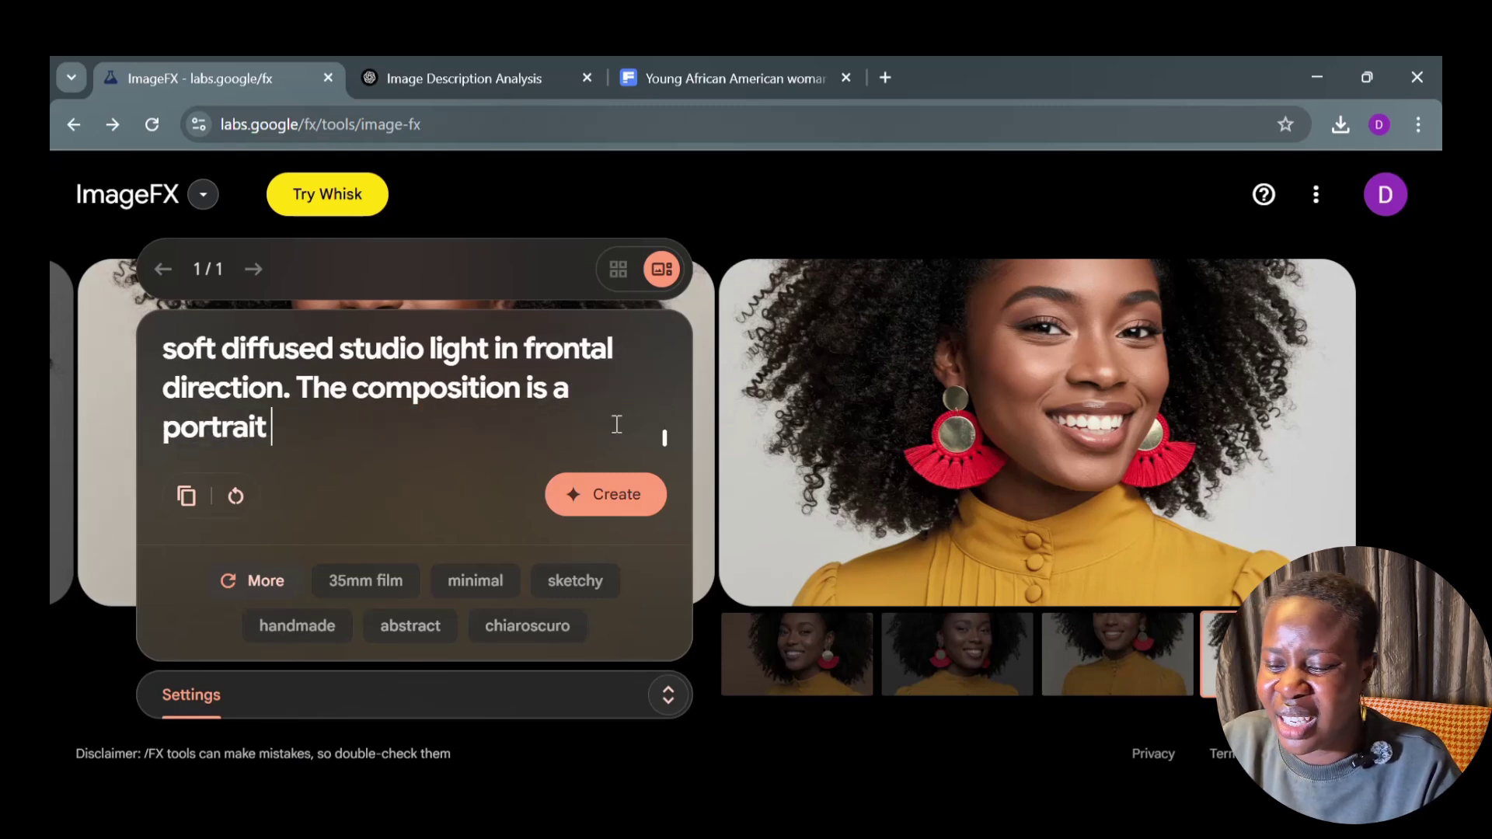
type("sty")
key("BackSpace")
key("BackSpace")
key("BackSpace")
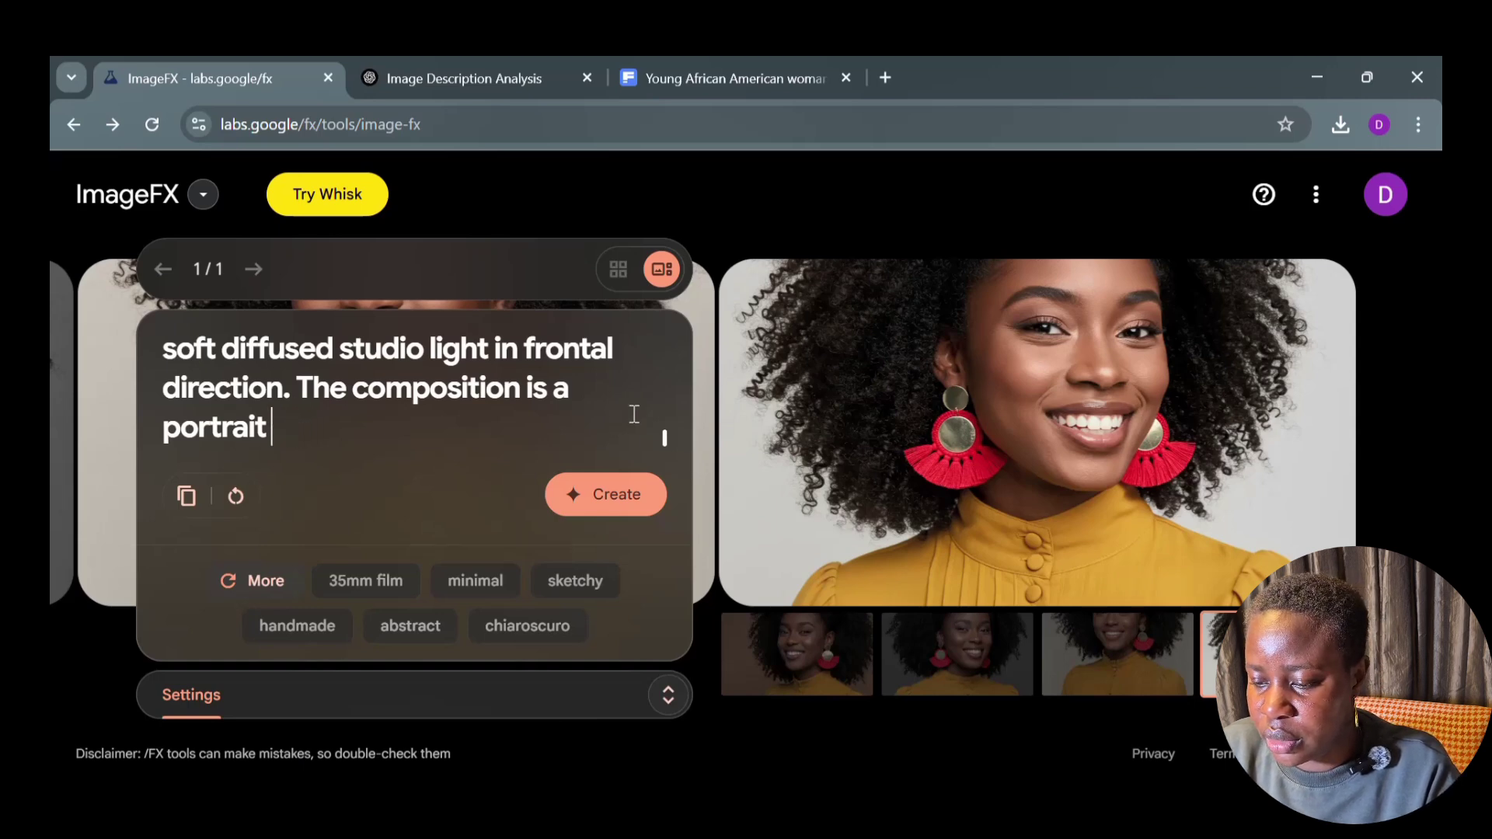
Insert "waiste" before "portrait" in the composition sentence and trim it to "wais" to correct the spelling.
left_click(636, 396)
type("waiste")
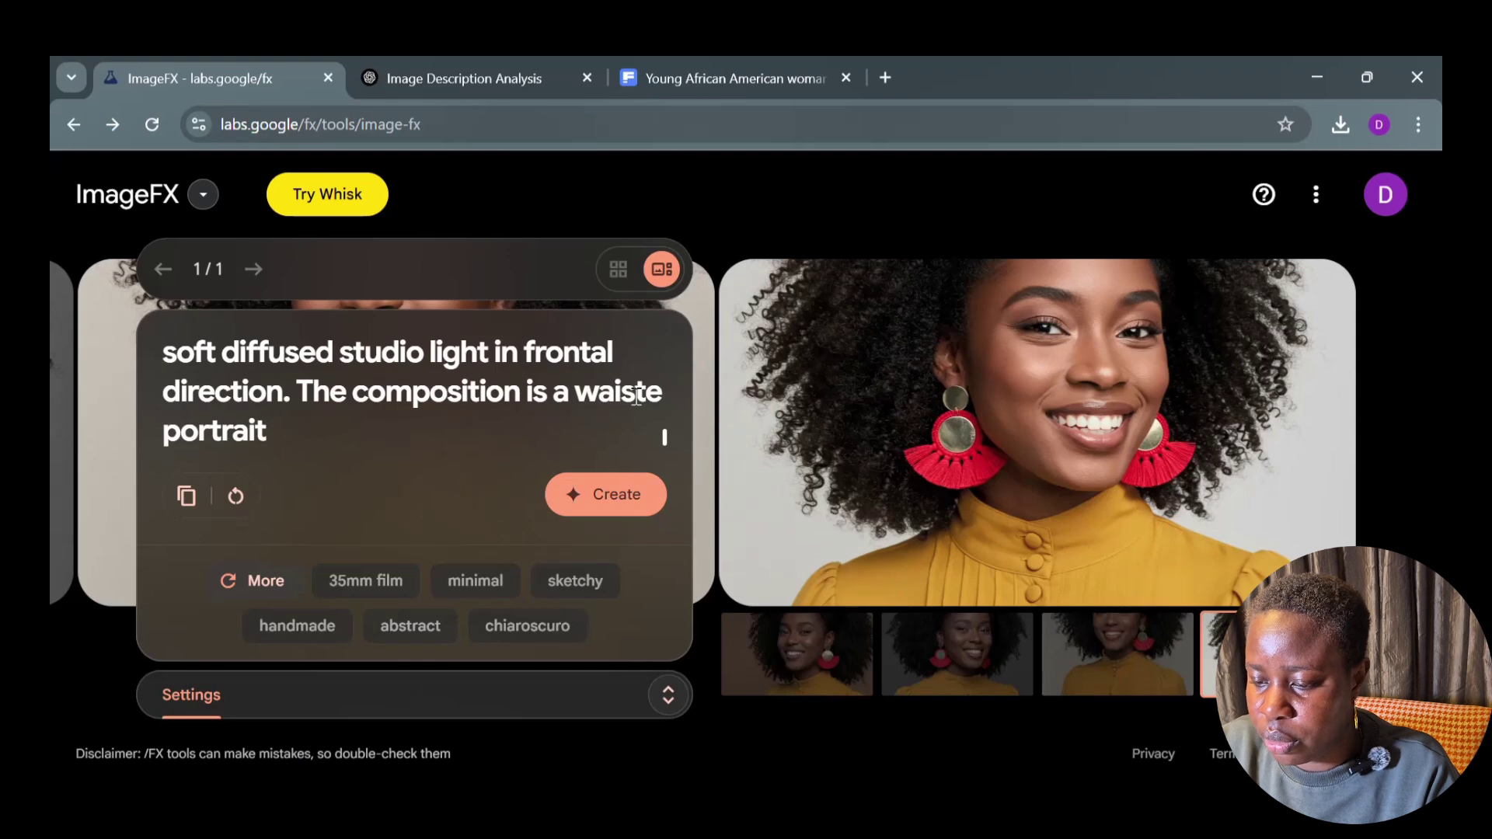
key("BackSpace")
key("BackSpace")
key("BackSpace")
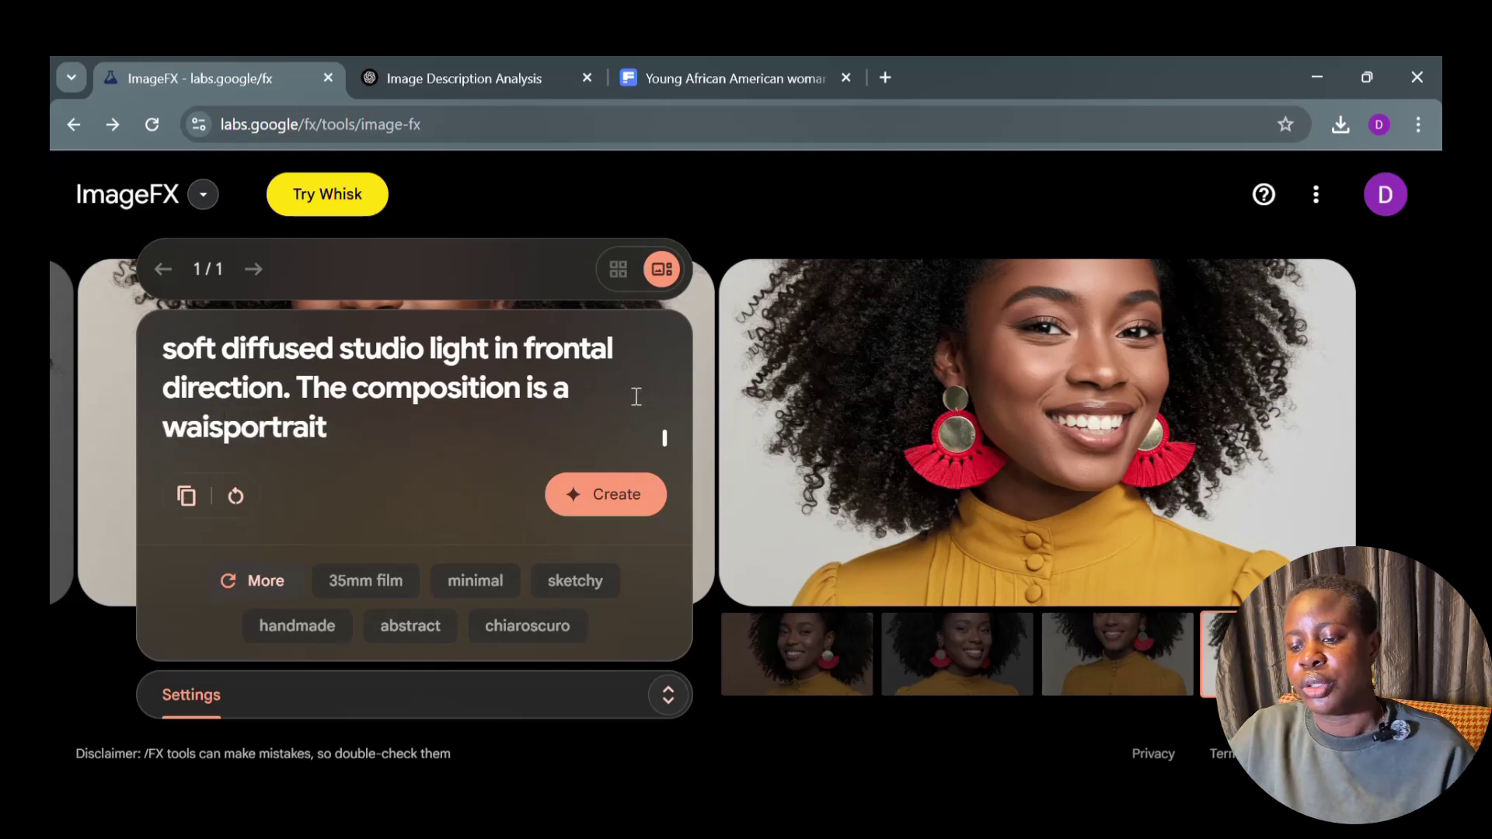